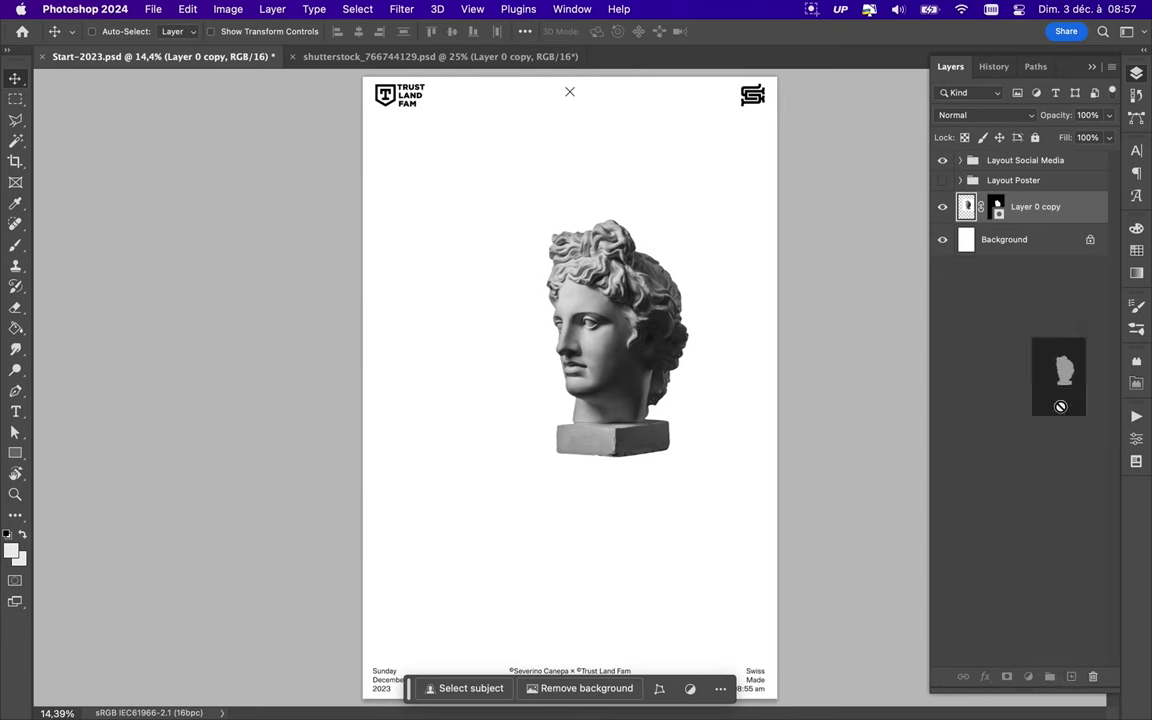
# - Apply the statue head layer's mask and clear the canvas selection
pyautogui.click(574, 170)
pyautogui.hotkey('ctrl', 'a')
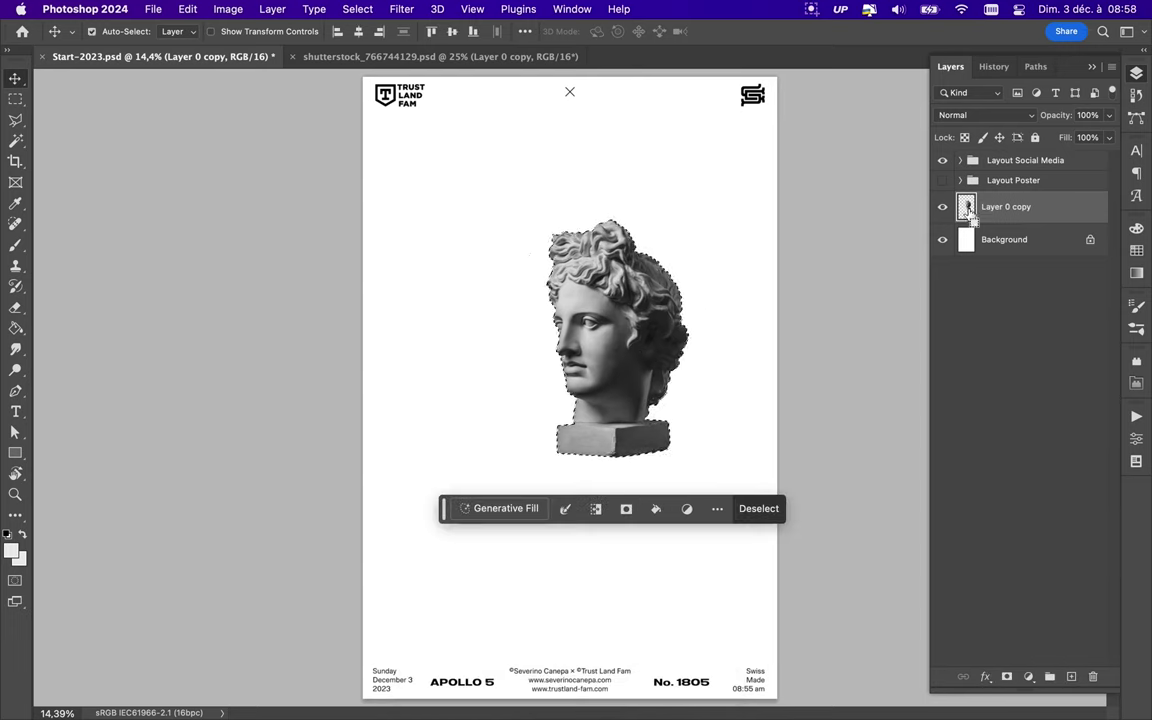
pyautogui.press('m')
pyautogui.hotkey('ctrl', 'd')
pyautogui.press('w')
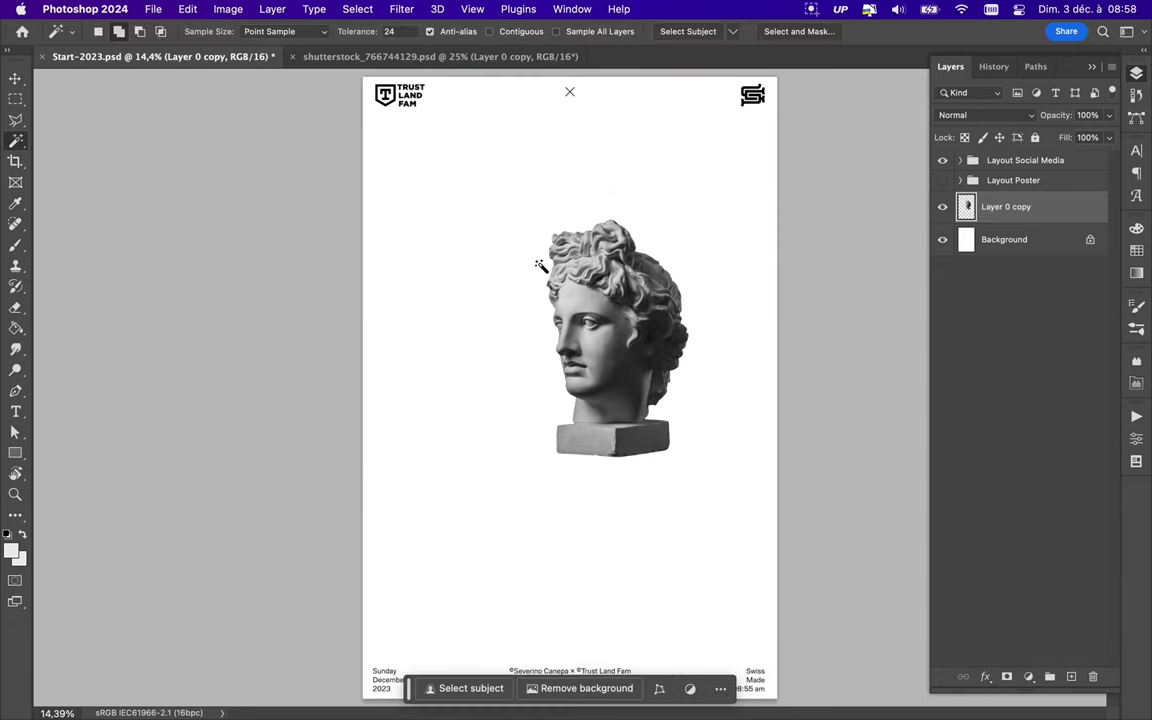
# - Select the statue head with Object Selection, invert the selection, then deselect
pyautogui.moveTo(22, 152); pyautogui.dragTo(80, 124)
pyautogui.moveTo(537, 219); pyautogui.dragTo(692, 462)
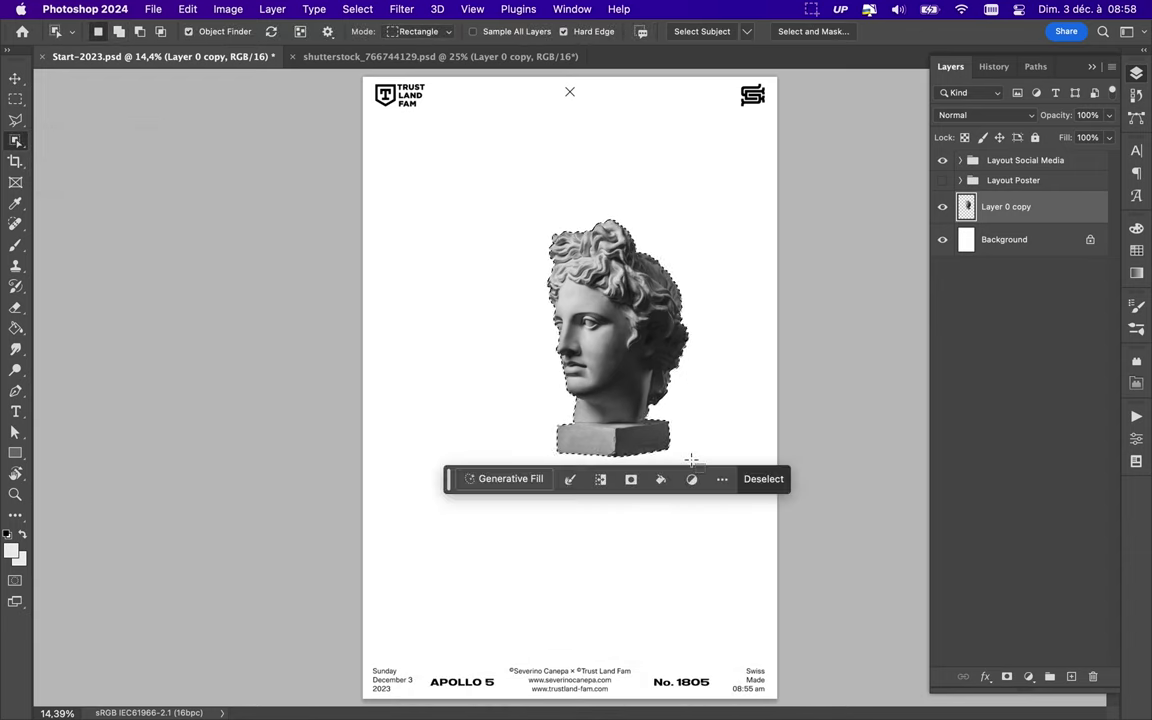
pyautogui.hotkey('ctrl', 'shift', 'i')
pyautogui.press('m')
pyautogui.hotkey('ctrl', 'd')
pyautogui.press('v')
# - Scale the statue head up and move it down to fill the poster's lower right
pyautogui.hotkey('ctrl', 't')
pyautogui.moveTo(689, 314); pyautogui.dragTo(795, 201)
pyautogui.moveTo(527, 541); pyautogui.dragTo(483, 694)
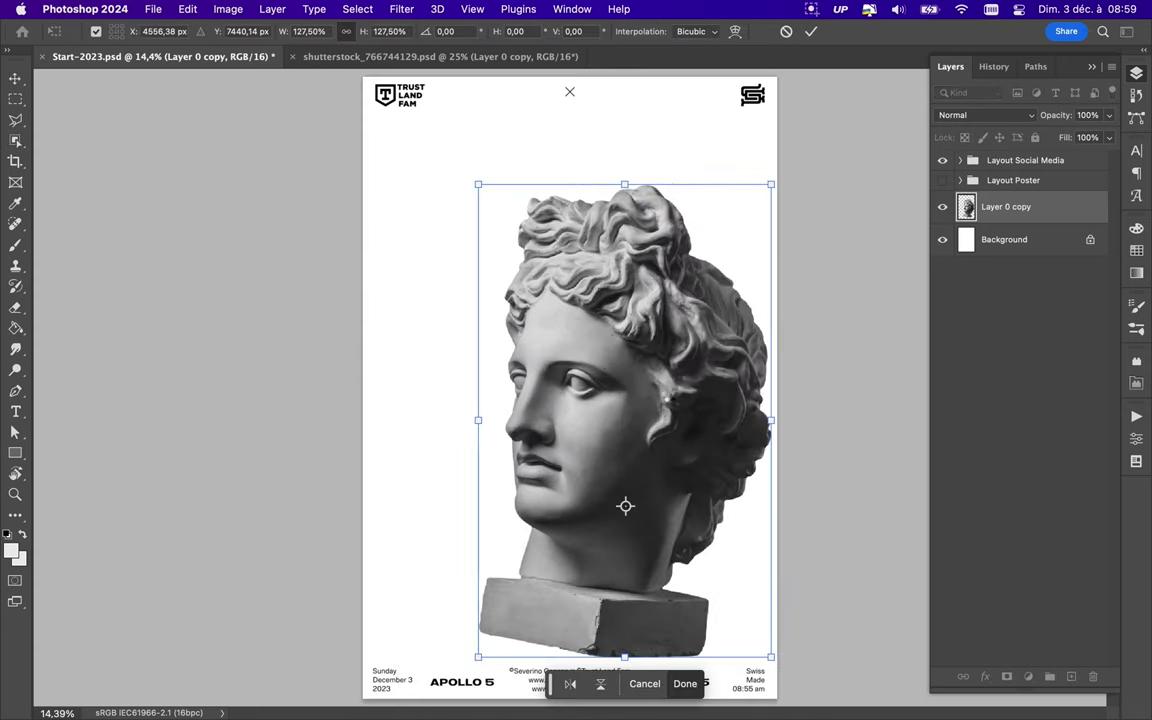
pyautogui.press('Return')
pyautogui.moveTo(690, 250); pyautogui.dragTo(694, 370)
# - Add a text layer with the letter 'A' and move it up the poster
pyautogui.press('t')
pyautogui.click(519, 405)
pyautogui.write('A')
pyautogui.press('Escape')
pyautogui.press('v')
pyautogui.moveTo(510, 392); pyautogui.dragTo(488, 228)
# - Give the A the Molde Compressed-Black style, then stretch it tall and rotate it diagonally
pyautogui.click(1136, 150)
pyautogui.click(1065, 166)
pyautogui.scroll(5, 1095, 247)
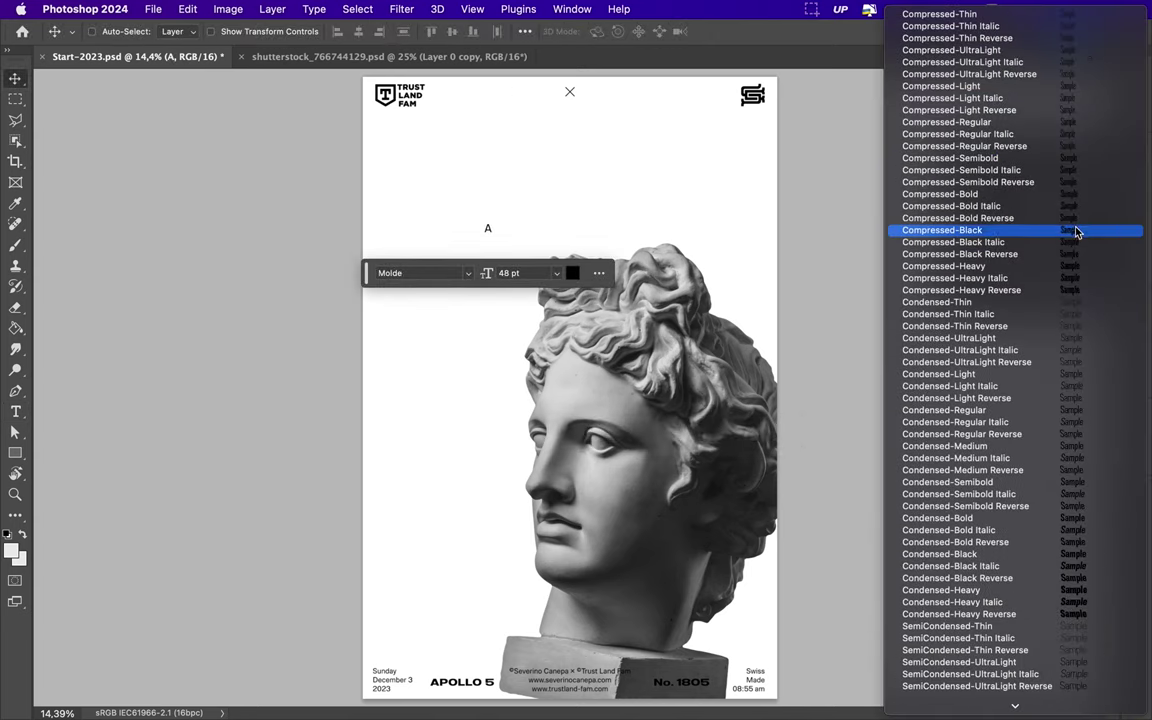
pyautogui.click(1075, 226)
pyautogui.hotkey('ctrl', 't')
pyautogui.moveTo(447, 311); pyautogui.dragTo(417, 393)
pyautogui.moveTo(424, 198); pyautogui.dragTo(368, 257)
pyautogui.press('Return')
# - Change the letter to 'P' and scale it up to a huge size
pyautogui.doubleClick(490, 308)
pyautogui.write('P')
pyautogui.click(1080, 173)
pyautogui.press('Escape')
pyautogui.hotkey('ctrl', 'Return')
pyautogui.press('v')
pyautogui.hotkey('ctrl', 't')
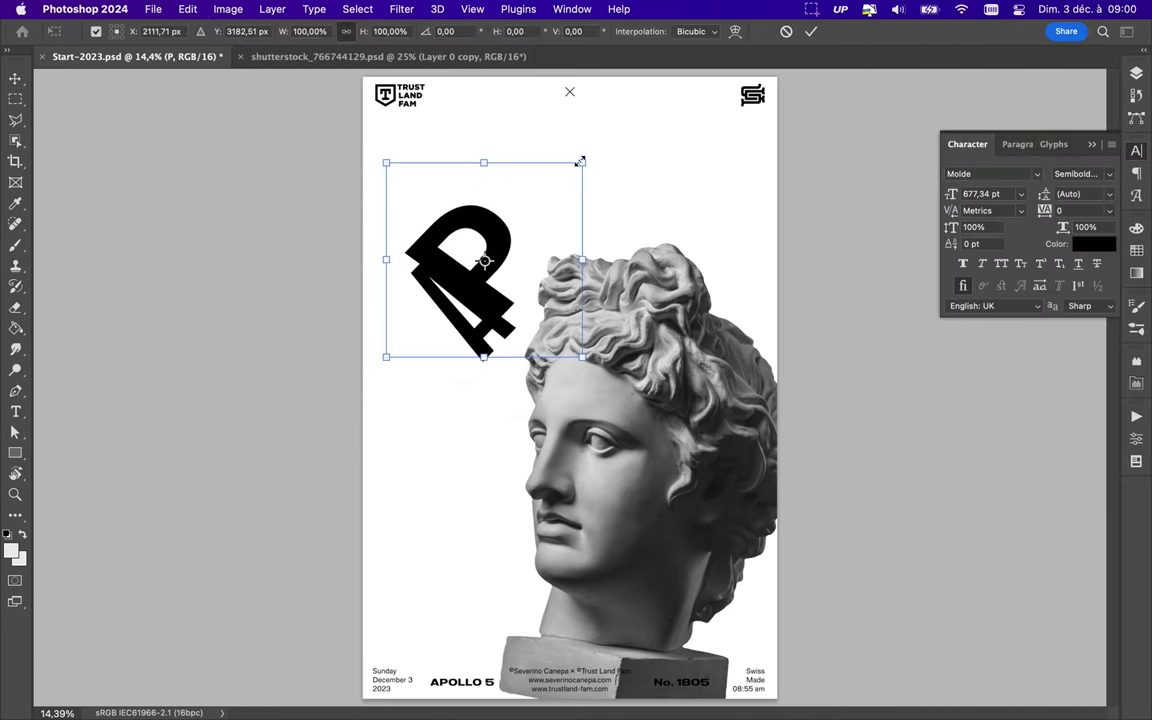
pyautogui.moveTo(581, 159); pyautogui.dragTo(612, 123)
pyautogui.press('Return')
# - Duplicate the P layer and enlarge and rotate the copy
pyautogui.hotkey('ctrl', 'j')
pyautogui.hotkey('ctrl', 't')
pyautogui.moveTo(450, 141); pyautogui.dragTo(513, 222)
pyautogui.press('Return')
# - Turn the copy into an 'O' with an Expanded style and scale it up near the poster top
pyautogui.press('t')
pyautogui.doubleClick(500, 230)
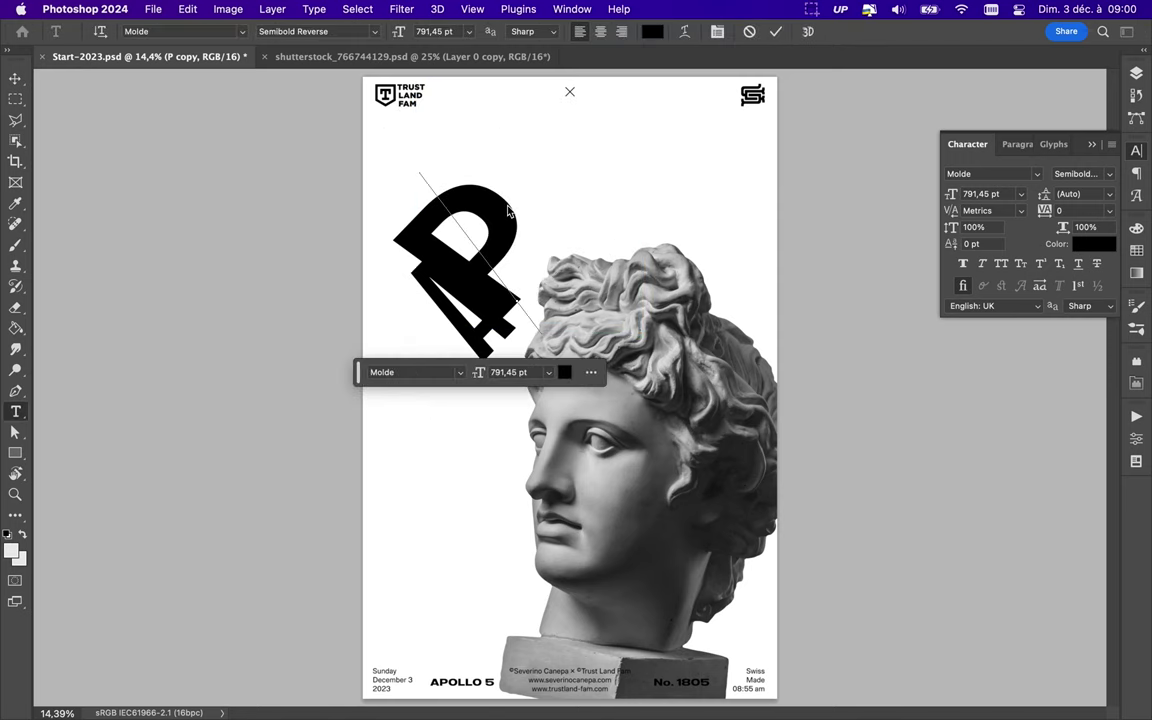
pyautogui.write('O')
pyautogui.click(1080, 173)
pyautogui.scroll(-5, 1049, 321)
pyautogui.click(1047, 535)
pyautogui.hotkey('ctrl', 'Return')
pyautogui.press('v')
pyautogui.hotkey('ctrl', 't')
pyautogui.moveTo(630, 305); pyautogui.dragTo(648, 212)
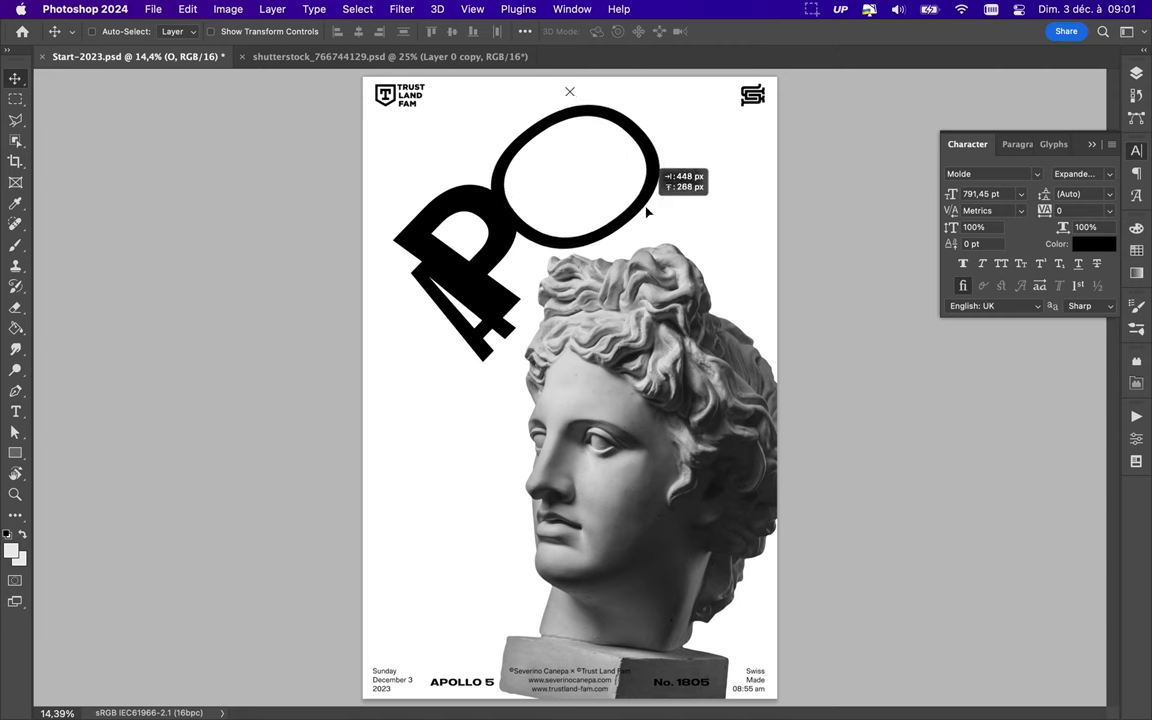
pyautogui.press('Return')
# - Make a copy of the O offset down-right and rotate it
pyautogui.hotkey('ctrl', 'alt', 't')
pyautogui.moveTo(580, 175); pyautogui.dragTo(610, 245)
pyautogui.moveTo(694, 100); pyautogui.dragTo(694, 147)
pyautogui.press('Return')
# - Change the copy to 'L' in SemiCondensed-Medium Italic and rotate it about 14 degrees
pyautogui.press('t')
pyautogui.doubleClick(600, 250)
pyautogui.write('L')
pyautogui.click(1080, 173)
pyautogui.scroll(10, 1015, 50)
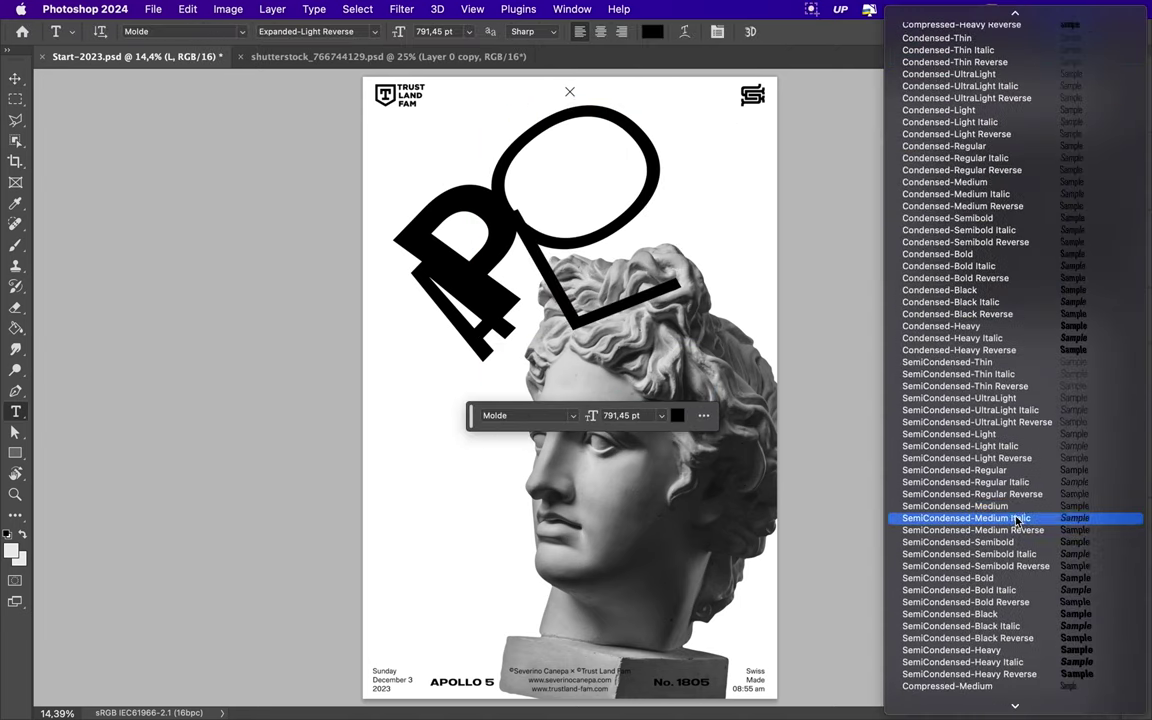
pyautogui.click(1020, 445)
pyautogui.hotkey('ctrl', 'Return')
pyautogui.hotkey('ctrl', 't')
pyautogui.moveTo(520, 105); pyautogui.dragTo(505, 119)
pyautogui.press('Escape')
pyautogui.hotkey('ctrl', 't')
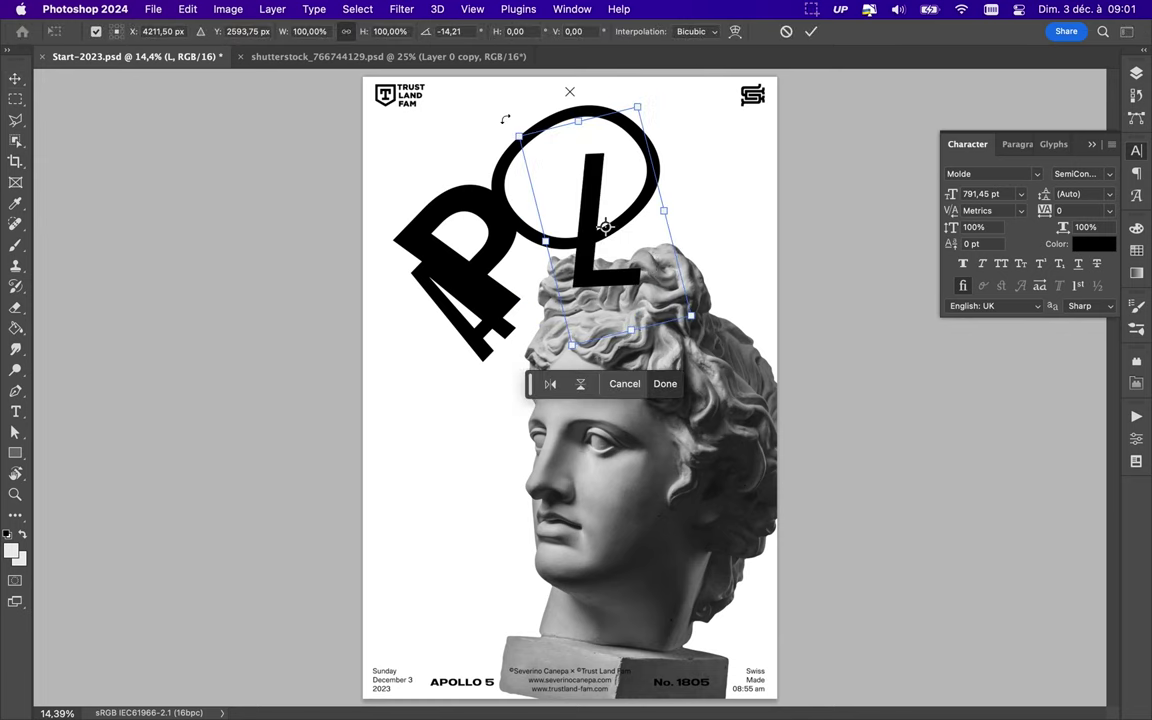
pyautogui.press('Return')
# - Place a rotated second L to the right in a wide Expanded heavy weight, slightly smaller
pyautogui.moveTo(605, 228); pyautogui.dragTo(655, 215)
pyautogui.hotkey('ctrl', 't')
pyautogui.moveTo(700, 100); pyautogui.dragTo(720, 130)
pyautogui.press('Return')
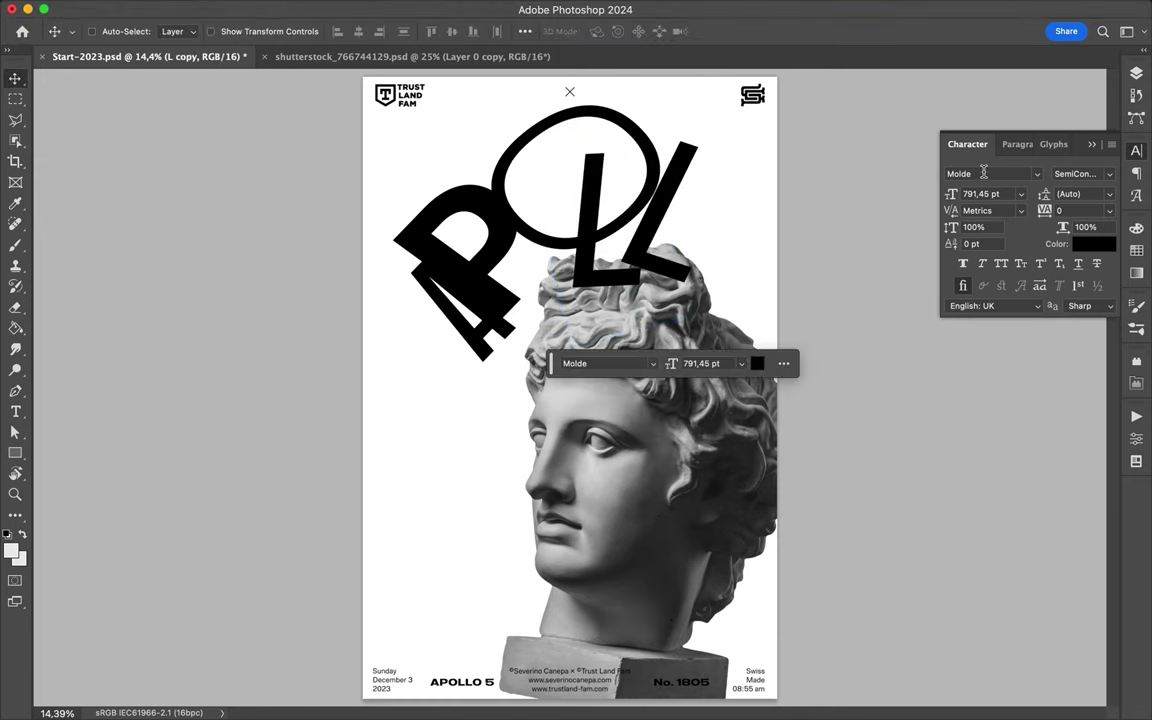
pyautogui.click(1080, 173)
pyautogui.click(1020, 681)
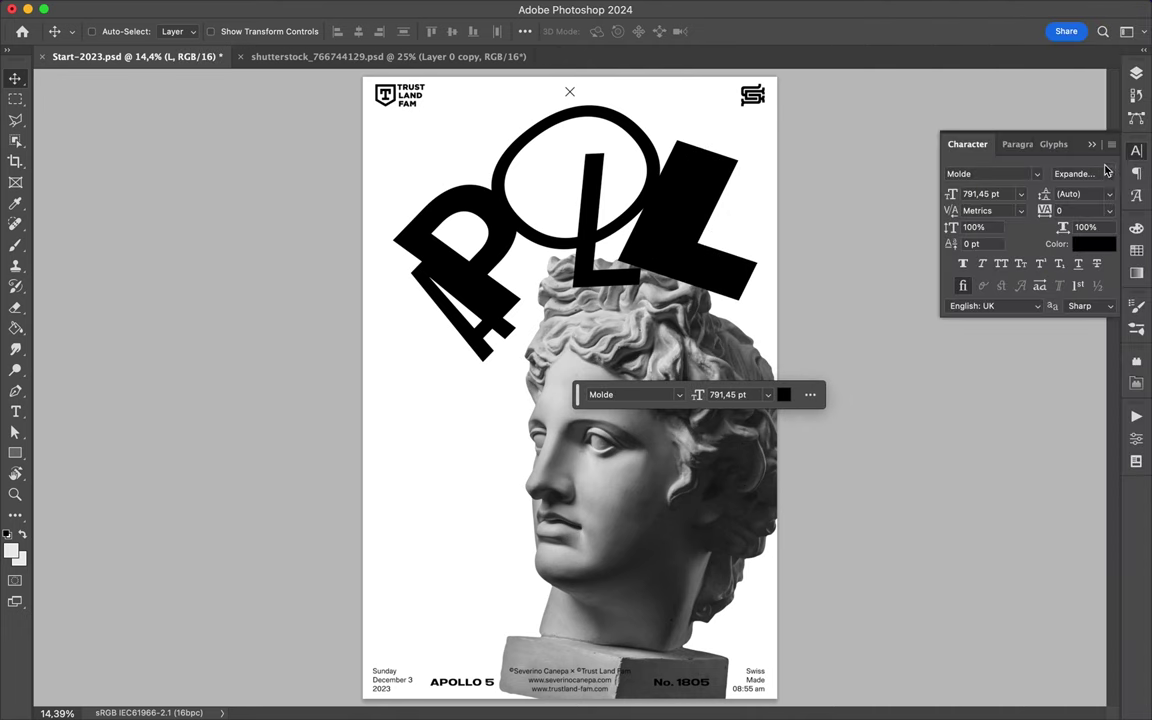
pyautogui.hotkey('ctrl', 't')
pyautogui.moveTo(766, 100); pyautogui.dragTo(735, 125)
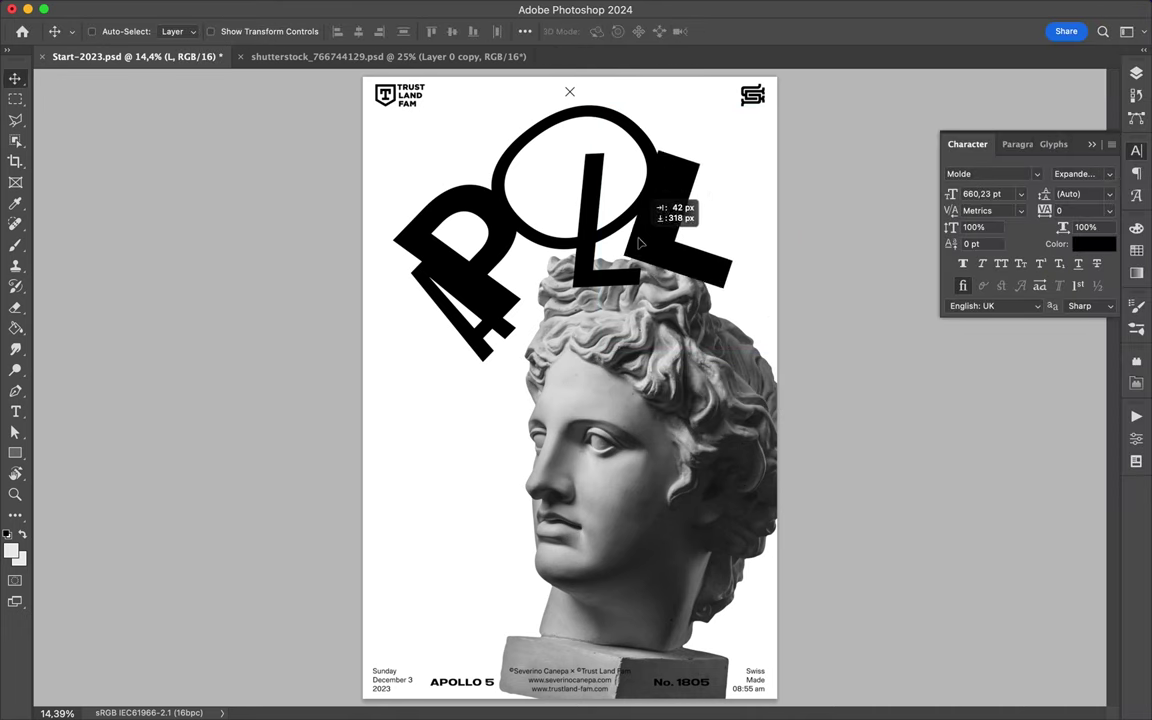
pyautogui.press('Return')
# - Change the right-hand letter to 'O' in the Medium style
pyautogui.doubleClick(712, 193)
pyautogui.write('O')
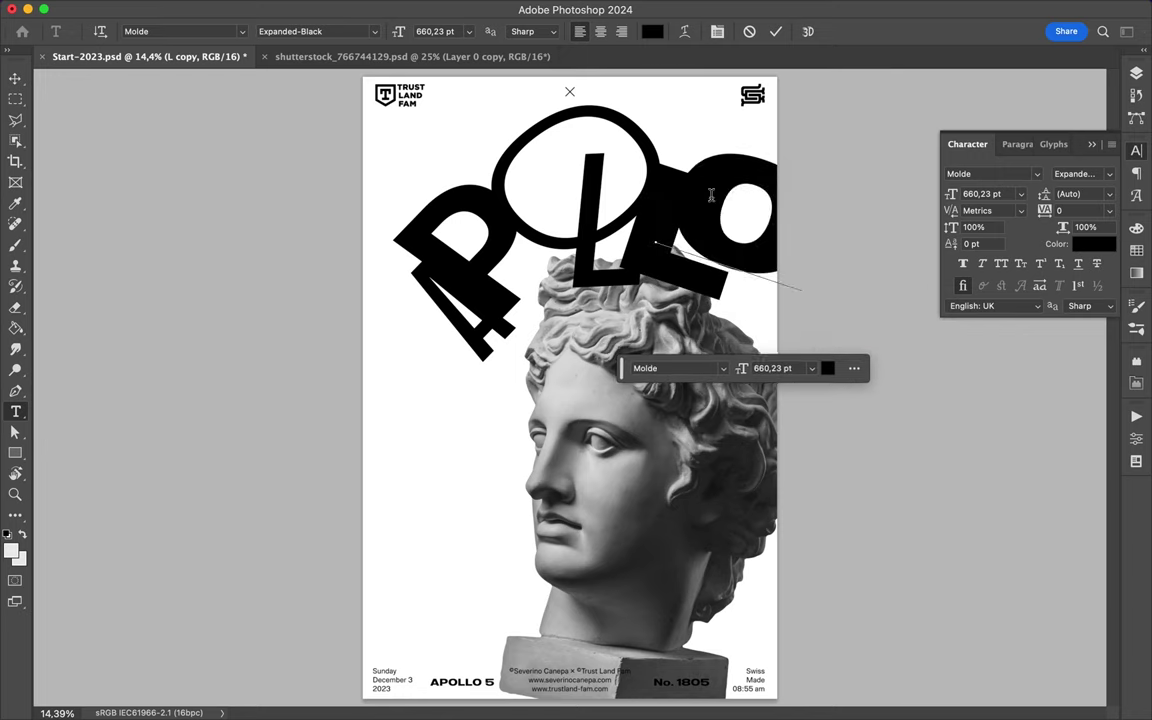
pyautogui.click(1052, 174)
pyautogui.scroll(10, 935, 305)
pyautogui.scroll(10, 935, 305)
pyautogui.click(935, 305)
pyautogui.click(1060, 165)
pyautogui.click(1016, 202)
# - Shrink the final O and nudge it into place
pyautogui.hotkey('ctrl', 't')
pyautogui.moveTo(810, 116); pyautogui.dragTo(766, 164)
pyautogui.press('Return')
pyautogui.hotkey('ctrl', 't')
pyautogui.moveTo(740, 215)
pyautogui.mouseDown()
pyautogui.moveTo(765, 205)
pyautogui.moveTo(648, 257)
pyautogui.mouseUp()
pyautogui.press('Return')
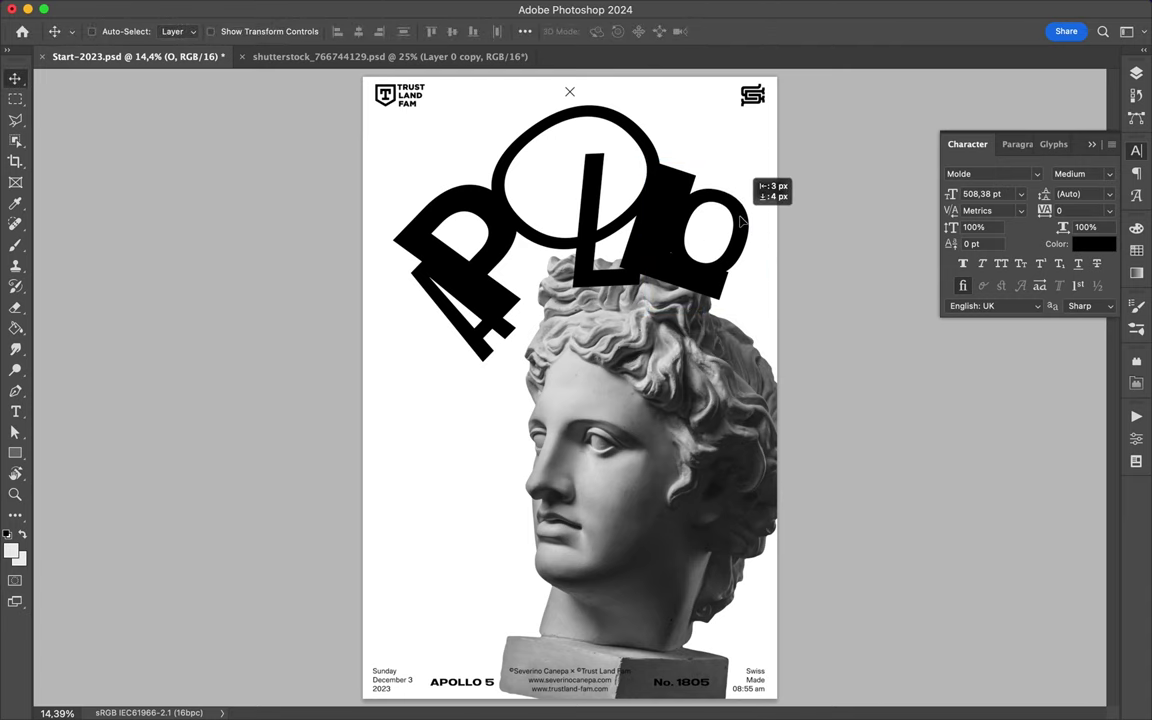
pyautogui.hotkey('ctrl', 't')
pyautogui.press('Return')
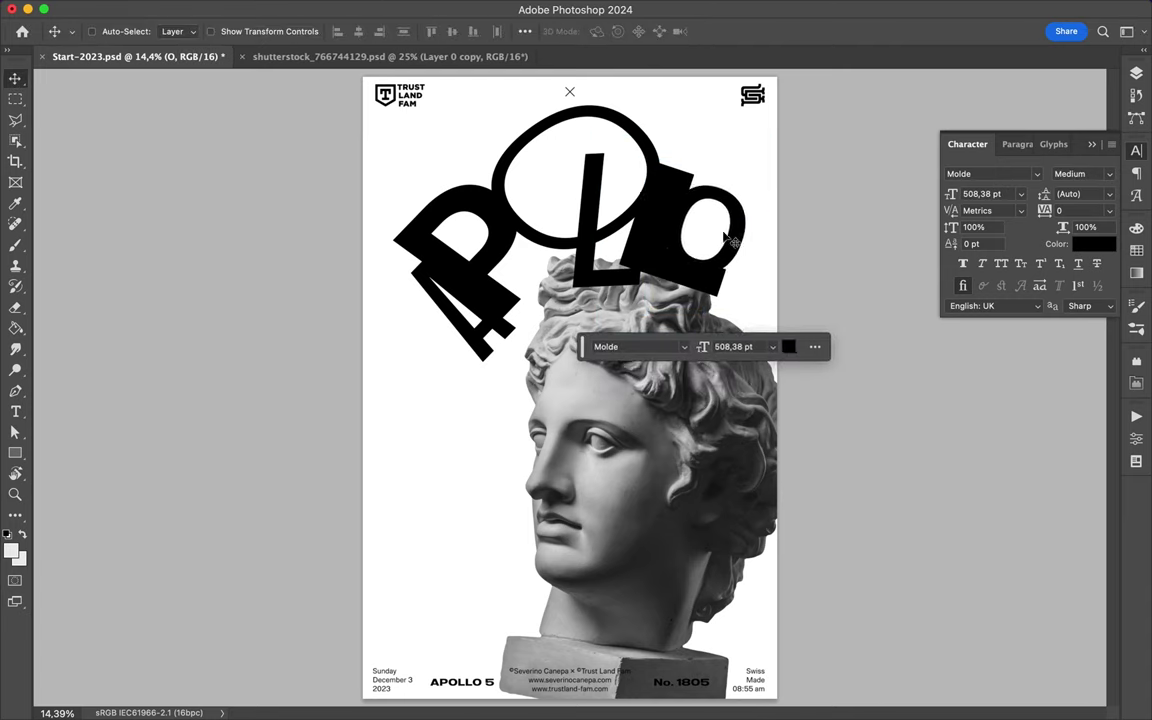
# - Select all the letter layers from A to O and pick the Rotate View tool
pyautogui.press('F7')
pyautogui.keyDown('shift'); pyautogui.click(1013, 370); pyautogui.keyUp('shift')
pyautogui.press('r')
pyautogui.rightClick(15, 473)
pyautogui.click(77, 488)
# - Rotate all six APOLLO letters together about -18° and move them over the head's top-left
pyautogui.moveTo(477, 225); pyautogui.dragTo(515, 236)
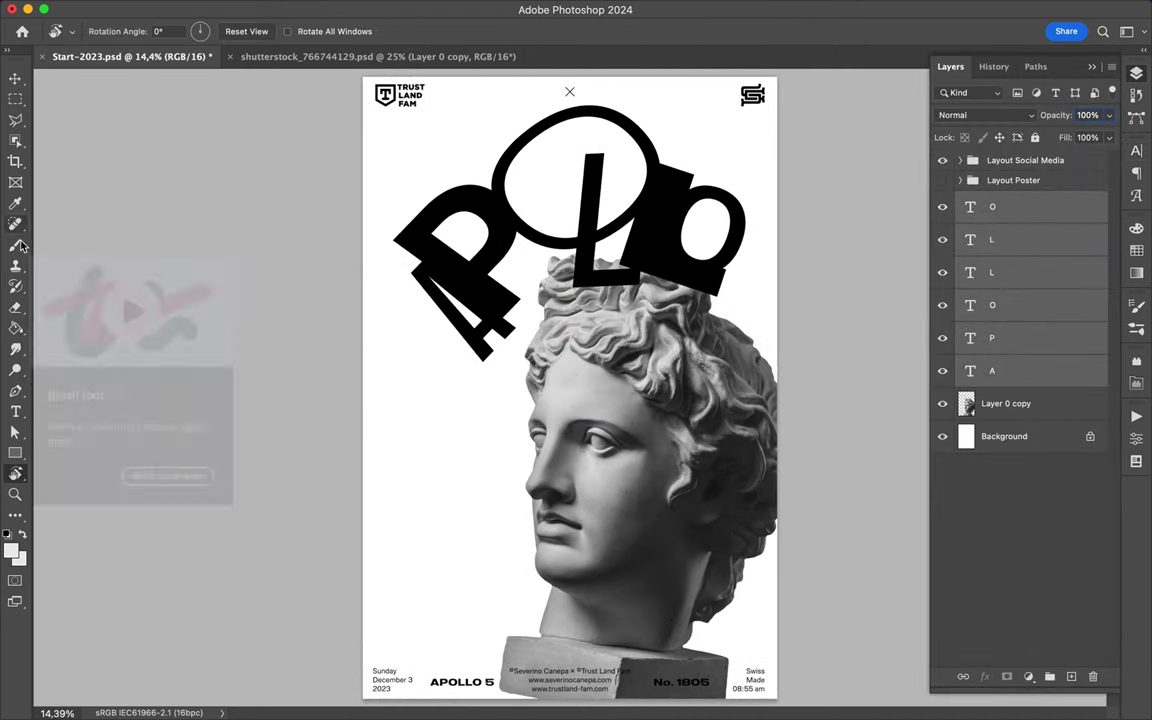
pyautogui.rightClick(17, 480)
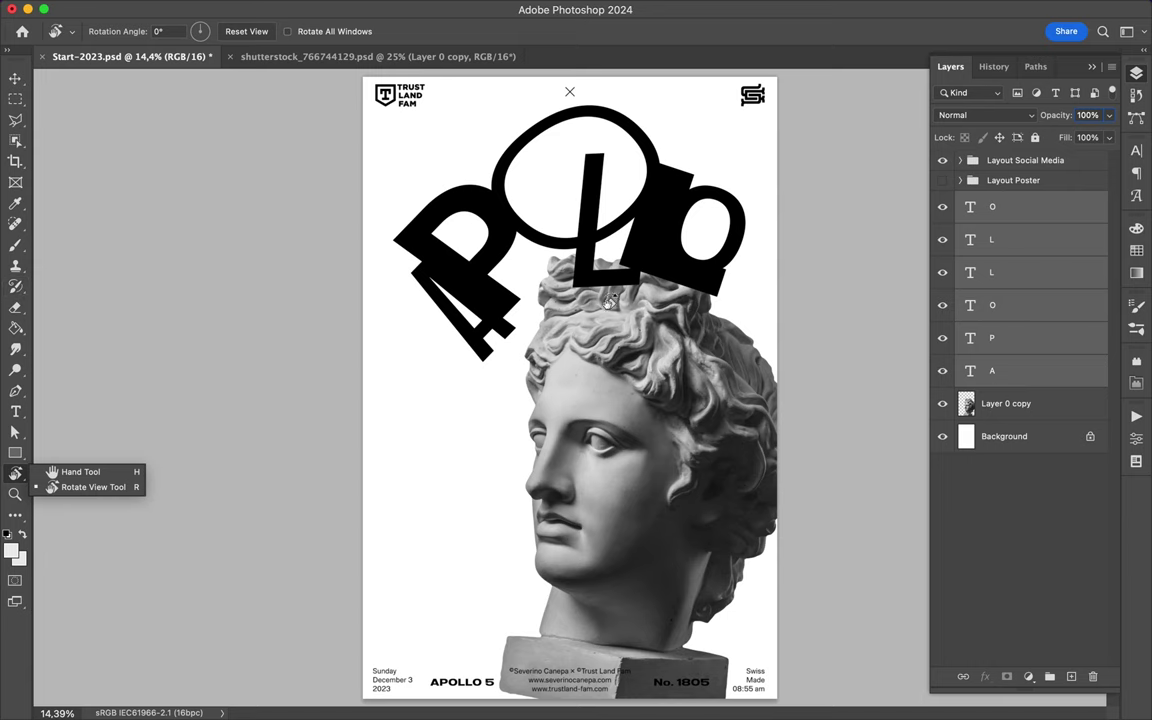
pyautogui.hotkey('ctrl', 't')
pyautogui.moveTo(370, 300); pyautogui.dragTo(321, 141)
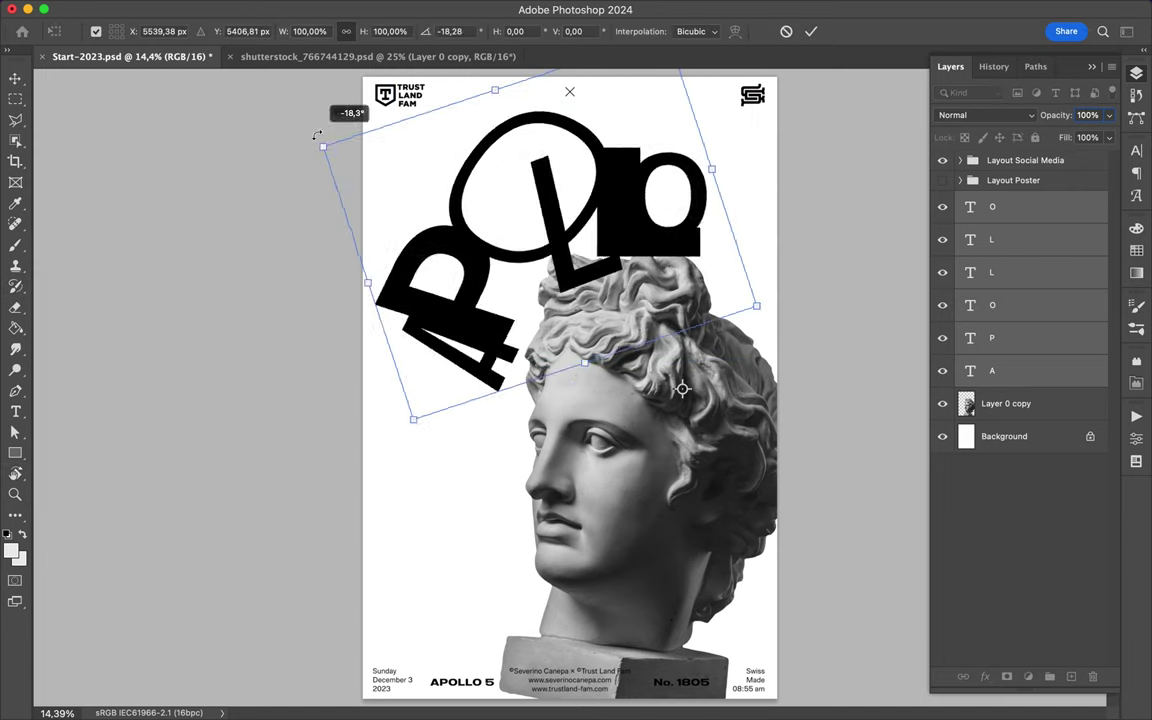
pyautogui.moveTo(455, 154)
pyautogui.mouseDown()
pyautogui.moveTo(507, 227)
pyautogui.moveTo(562, 250)
pyautogui.mouseUp()
pyautogui.press('r')
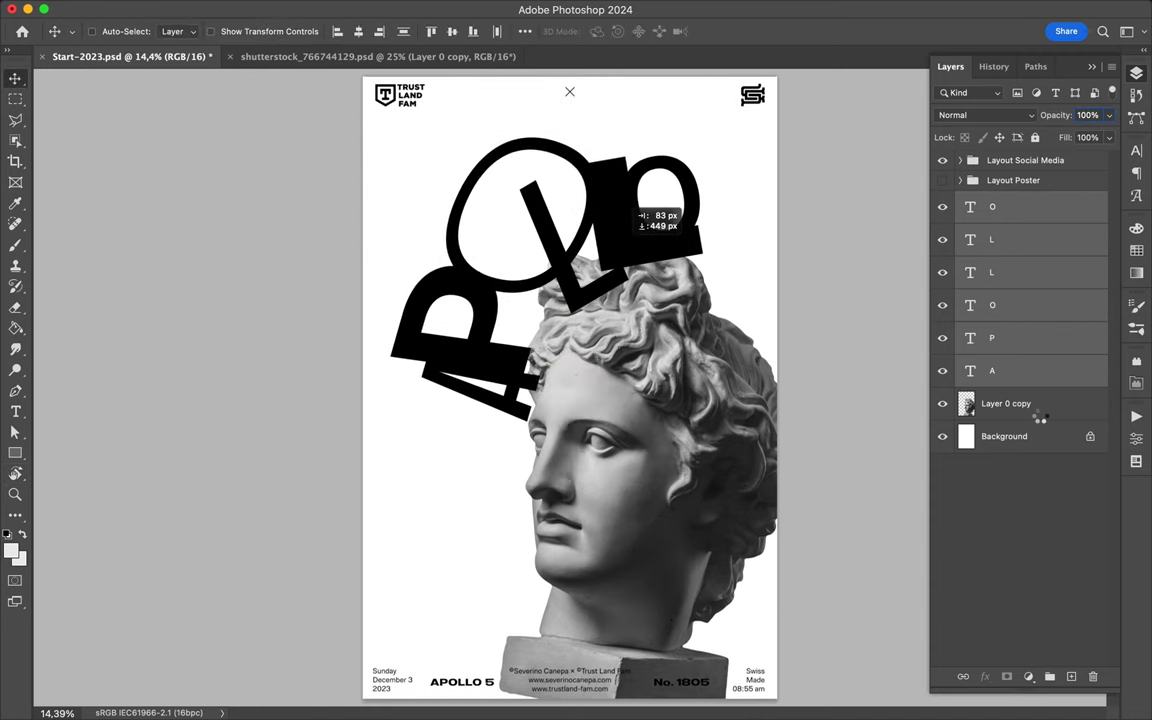
# - Draw a tall light grey rectangle behind the bust on the Background layer
pyautogui.click(1004, 436)
pyautogui.press('u')
pyautogui.moveTo(502, 257); pyautogui.dragTo(768, 665)
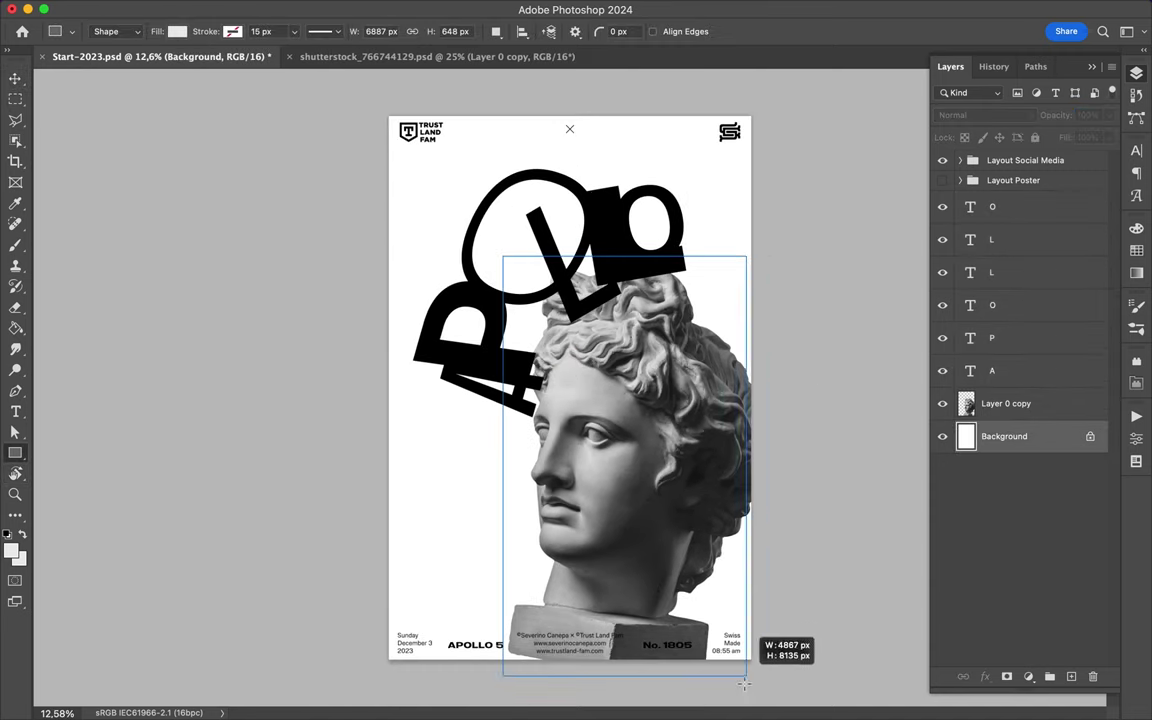
pyautogui.press('v')
# - Add a new empty layer and pick grunge brush presets, ending on a thin 158 px brush
pyautogui.press('b')
pyautogui.press('F7')
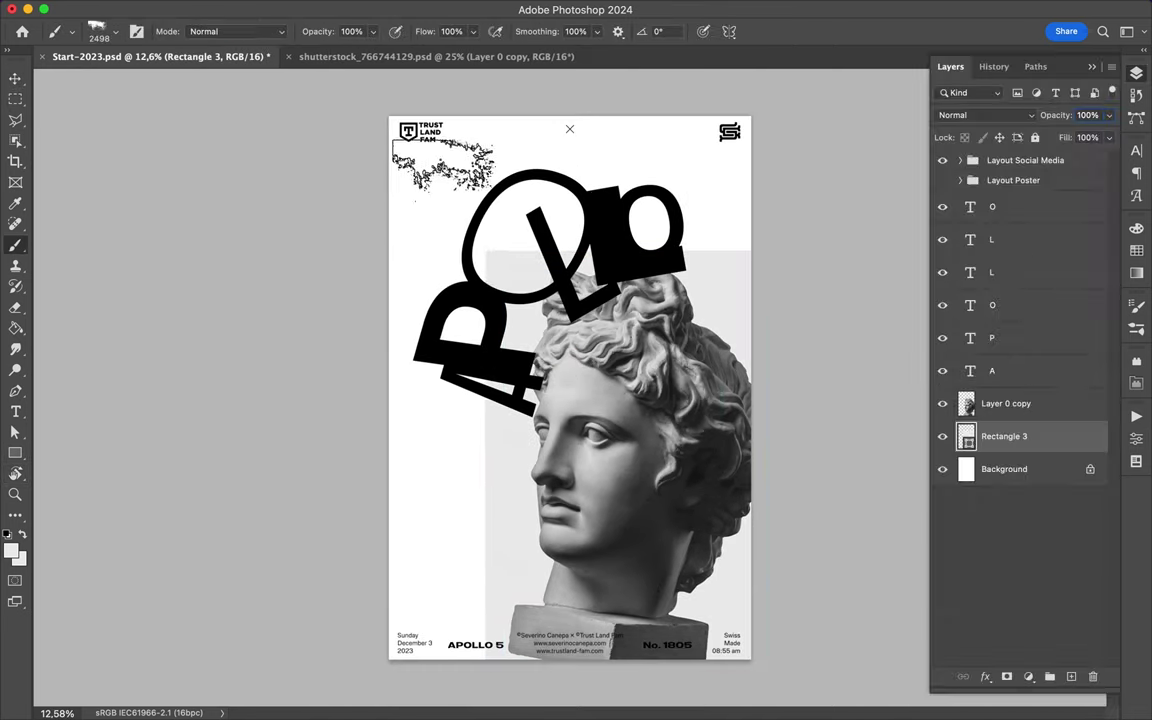
pyautogui.hotkey('ctrl', 'shift', 'alt', 'n')
pyautogui.click(115, 31)
pyautogui.doubleClick(152, 421)
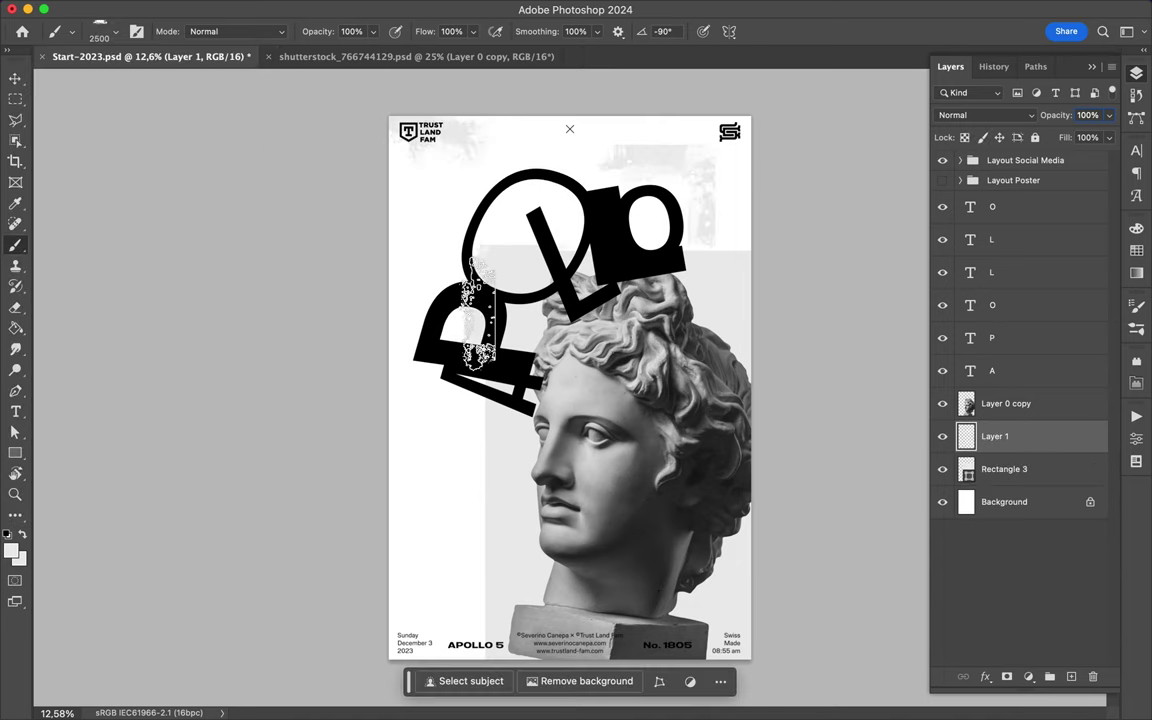
pyautogui.click(115, 31)
pyautogui.scroll(-2, 128, 460)
pyautogui.click(112, 355)
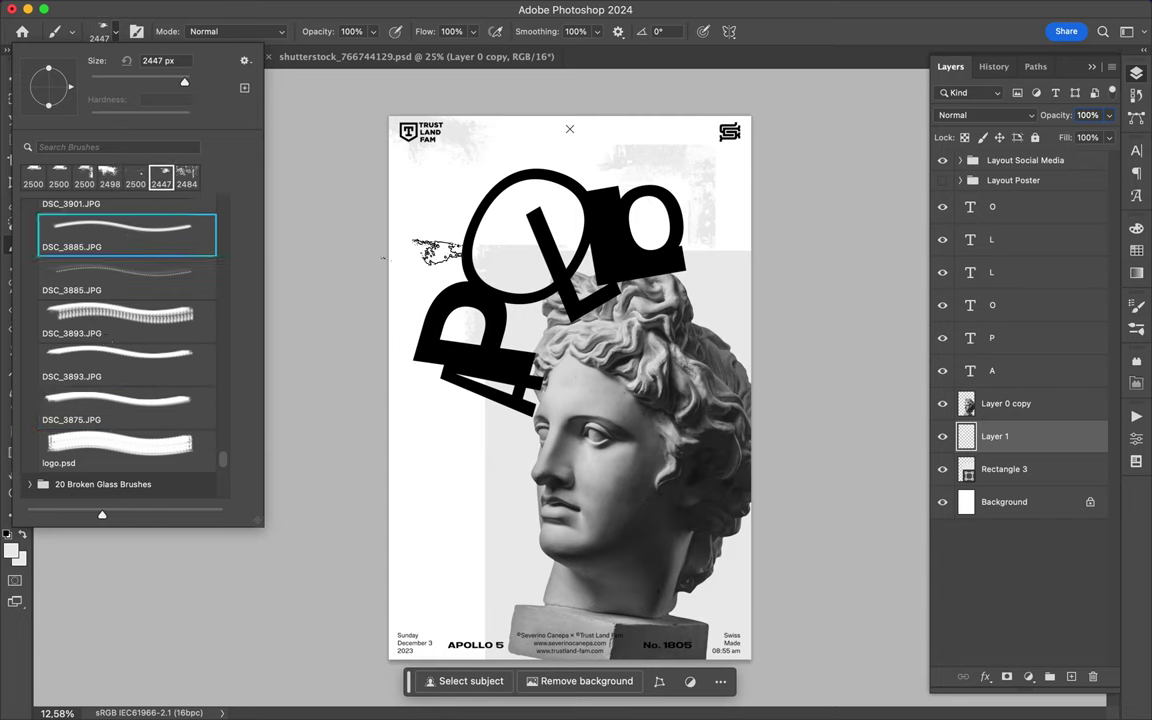
pyautogui.scroll(5, 112, 350)
pyautogui.doubleClick(115, 262)
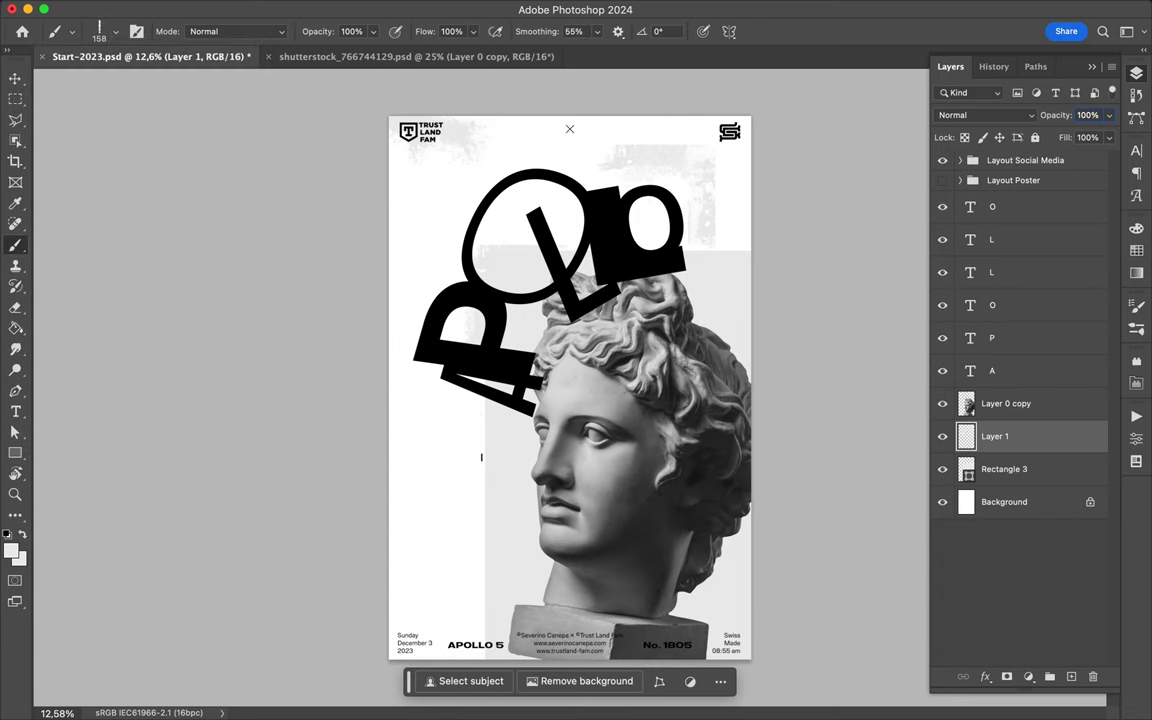
# - Paint faint grey vertical strokes left of the face and a horizontal stroke across the top
pyautogui.moveTo(474, 420); pyautogui.dragTo(474, 505)
pyautogui.moveTo(482, 658); pyautogui.dragTo(486, 413)
pyautogui.moveTo(756, 243); pyautogui.dragTo(716, 240)
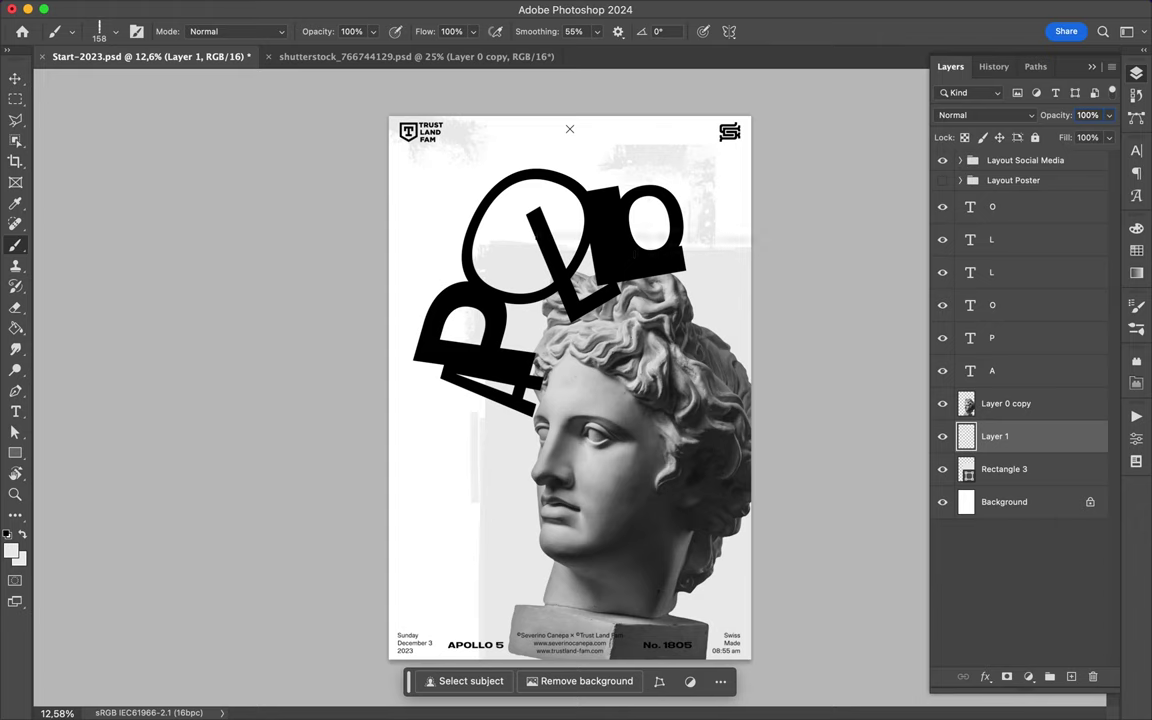
pyautogui.moveTo(457, 478); pyautogui.dragTo(457, 520)
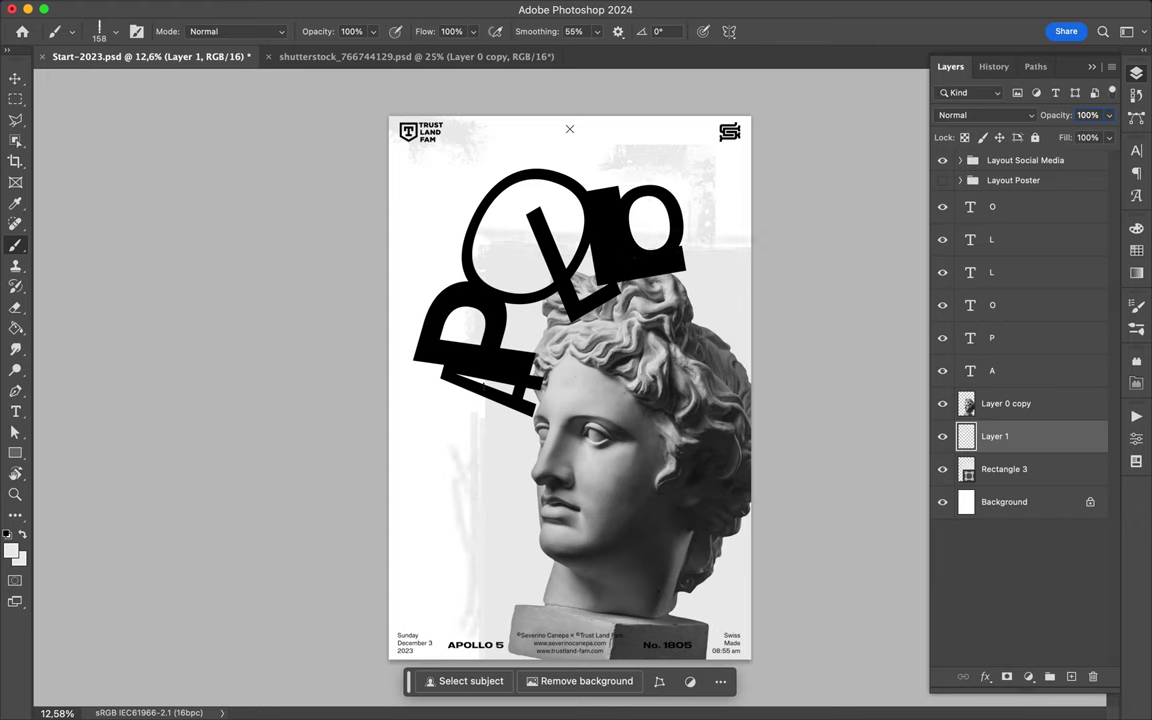
pyautogui.moveTo(428, 224); pyautogui.dragTo(748, 222)
pyautogui.moveTo(414, 350)
pyautogui.mouseDown()
pyautogui.moveTo(414, 400)
pyautogui.moveTo(456, 545)
pyautogui.mouseUp()
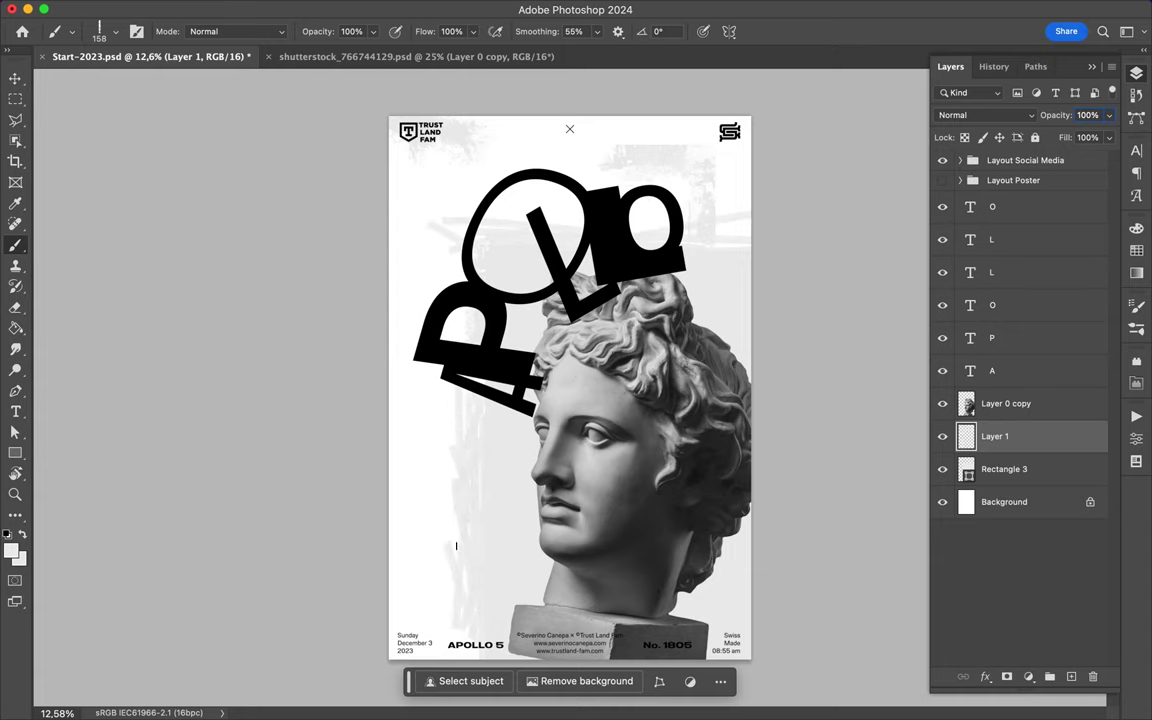
# - With a 250 px brush, paint diagonal grey strokes across the upper left and lower-left edge
pyautogui.click(116, 31)
pyautogui.doubleClick(60, 300)
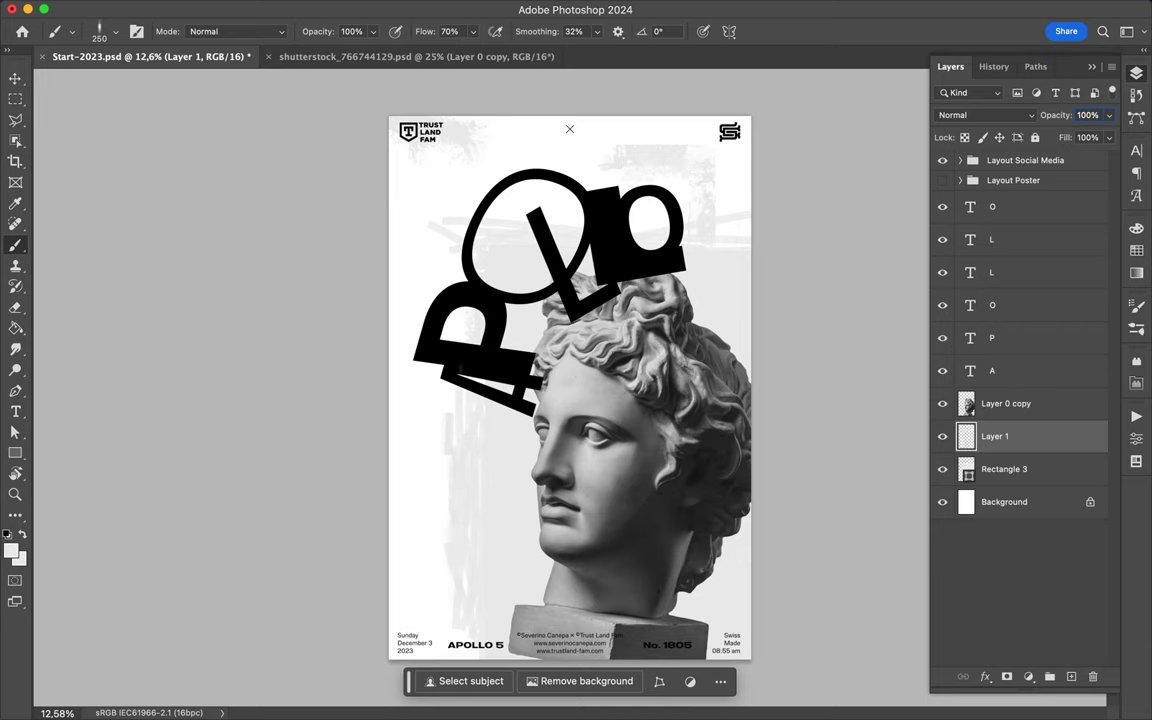
pyautogui.moveTo(430, 192); pyautogui.dragTo(283, 296)
pyautogui.moveTo(370, 200); pyautogui.dragTo(400, 510)
pyautogui.moveTo(395, 400)
pyautogui.mouseDown()
pyautogui.moveTo(522, 478)
pyautogui.moveTo(485, 537)
pyautogui.mouseUp()
# - Paint grey strokes at the upper-right edge with the Split Nib Jim brush
pyautogui.rightClick(139, 77)
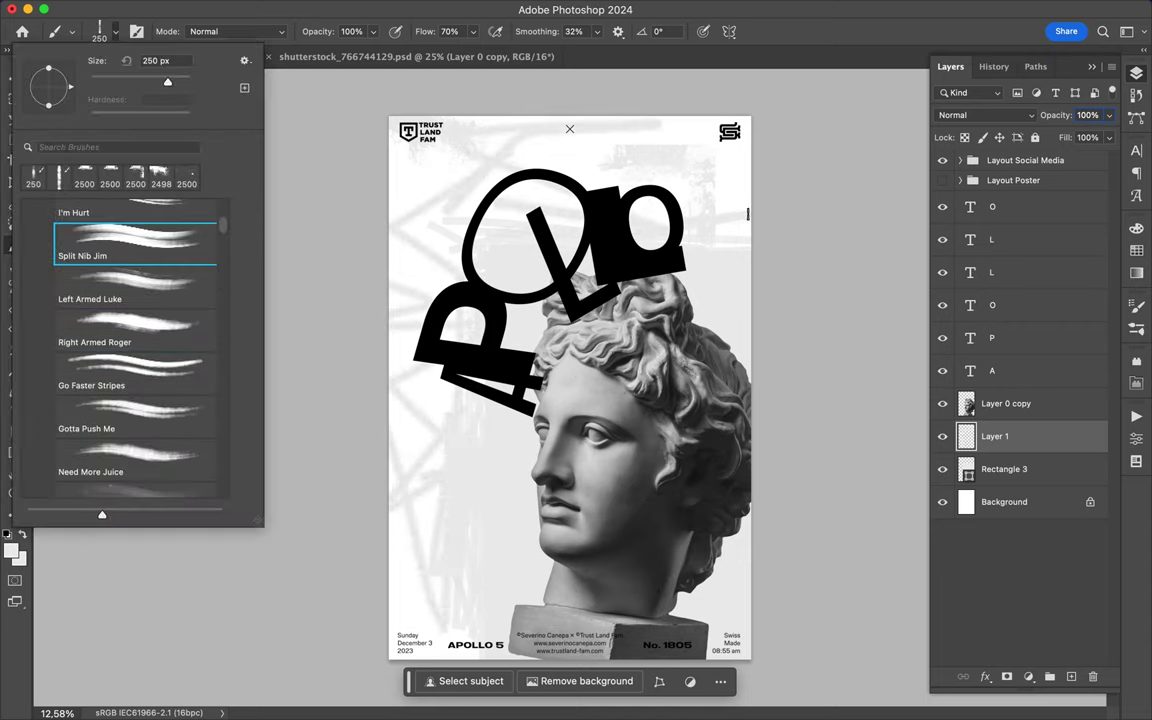
pyautogui.doubleClick(100, 190)
pyautogui.moveTo(690, 160); pyautogui.dragTo(720, 268)
# - Paint three black rays above the final O, then select the statue head layer
pyautogui.press('d')
pyautogui.moveTo(613, 185)
pyautogui.mouseDown()
pyautogui.moveTo(598, 165)
pyautogui.moveTo(623, 140)
pyautogui.mouseUp()
pyautogui.moveTo(663, 182); pyautogui.dragTo(655, 163)
pyautogui.moveTo(668, 185)
pyautogui.mouseDown()
pyautogui.moveTo(691, 148)
pyautogui.moveTo(709, 179)
pyautogui.mouseUp()
pyautogui.click(1005, 403)
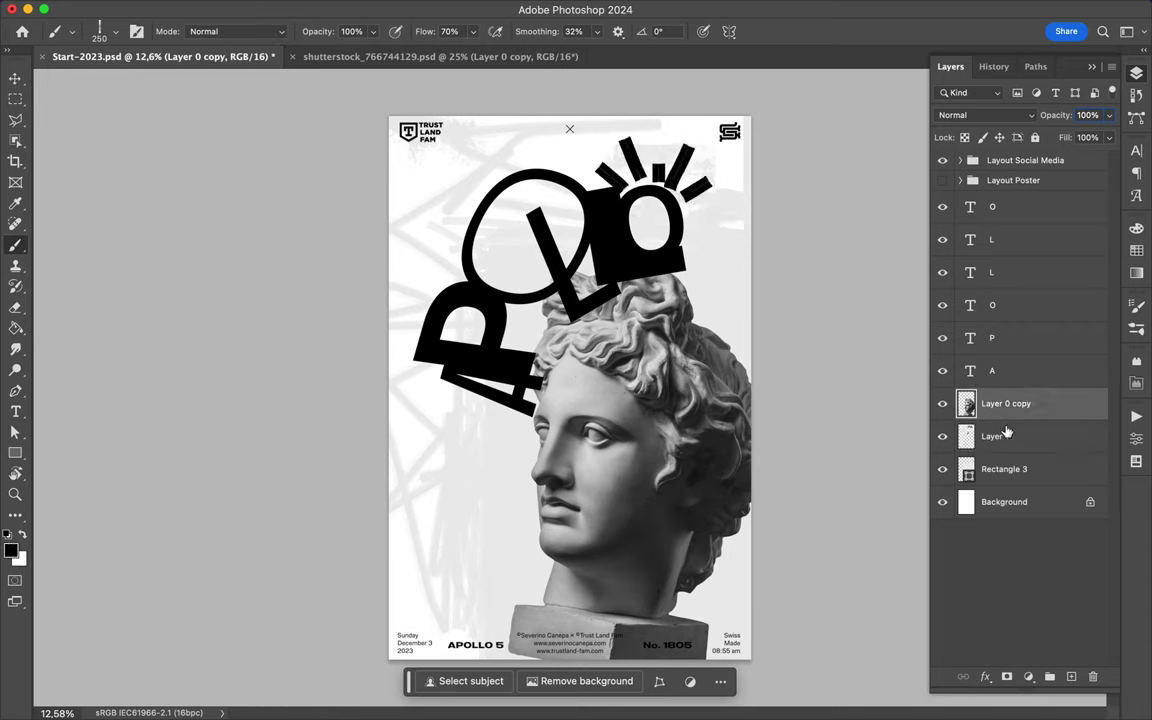
# - On a new layer, paint black marker dashes and arcs around the O and a bracket right of the L
pyautogui.press('super+alt+shift+n')
pyautogui.moveTo(452, 247); pyautogui.dragTo(462, 210)
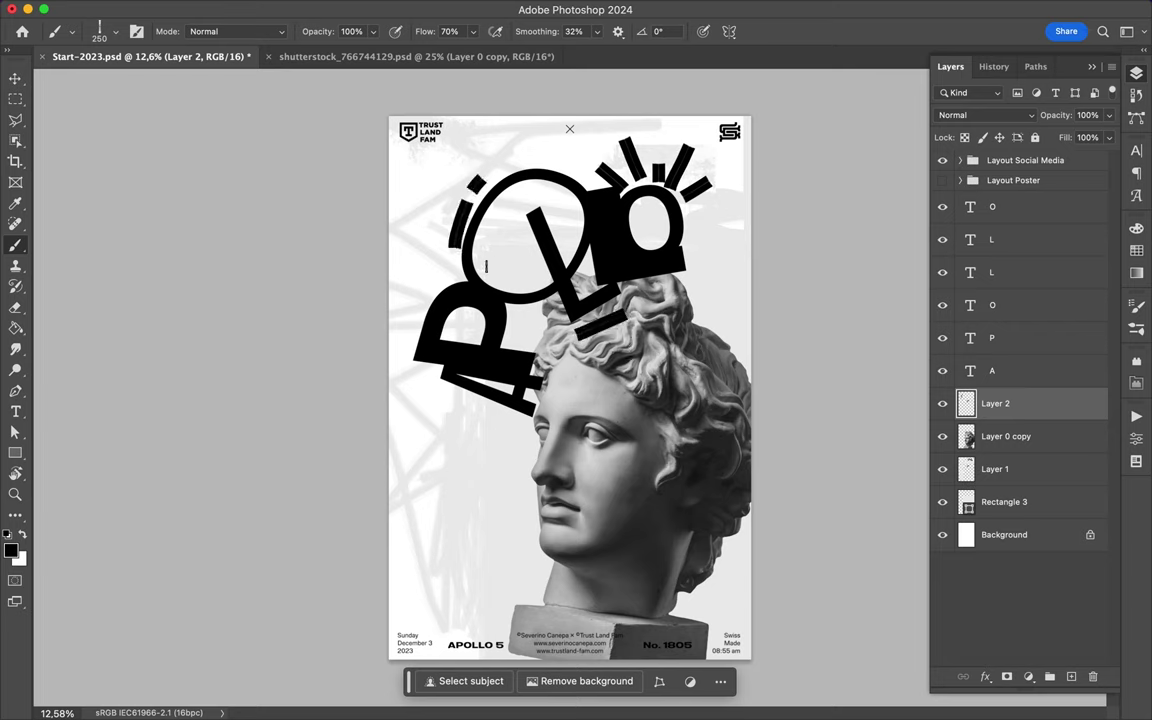
pyautogui.moveTo(483, 266); pyautogui.dragTo(515, 279)
pyautogui.moveTo(475, 189)
pyautogui.mouseDown()
pyautogui.moveTo(485, 177)
pyautogui.moveTo(566, 200)
pyautogui.mouseUp()
pyautogui.moveTo(695, 248); pyautogui.dragTo(657, 290)
# - Add small dashes and hatching below the P, then select the It's Going To Run Out brush
pyautogui.moveTo(512, 336); pyautogui.dragTo(530, 330)
pyautogui.moveTo(445, 378); pyautogui.dragTo(530, 395)
pyautogui.moveTo(460, 400); pyautogui.dragTo(520, 420)
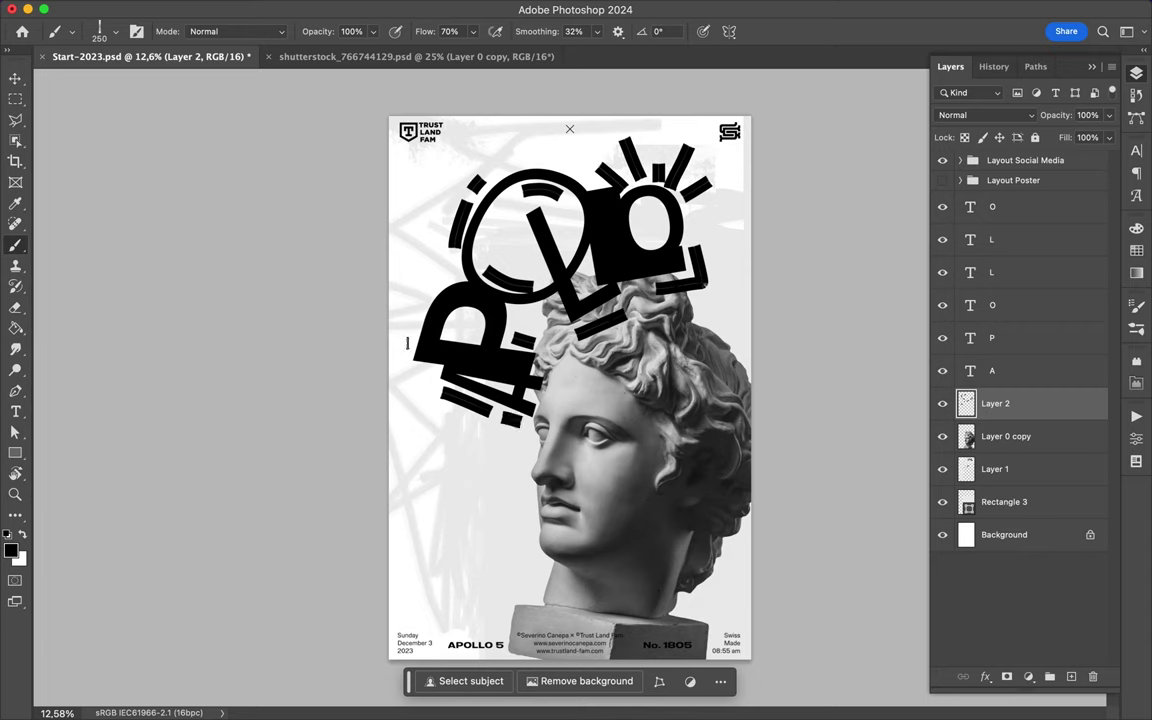
pyautogui.click(115, 31)
pyautogui.click(135, 325)
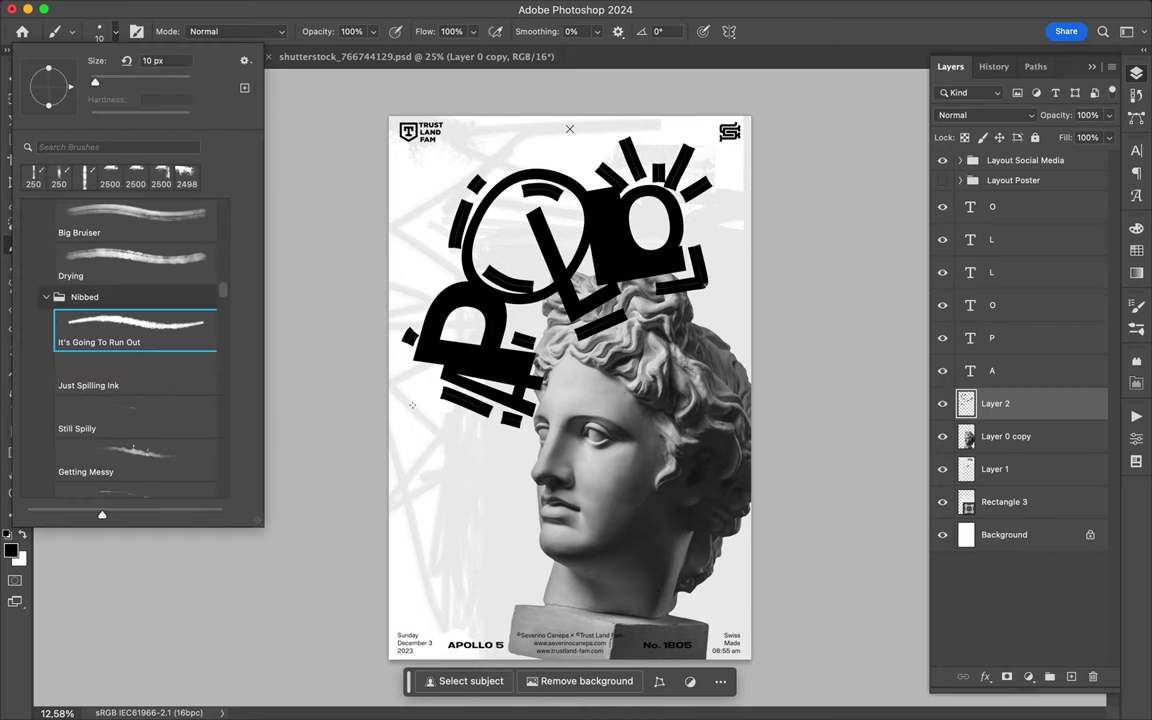
# - With the thin It's Going To Run Out brush, scribble lines across the circle and inside the O
pyautogui.click(384, 395)
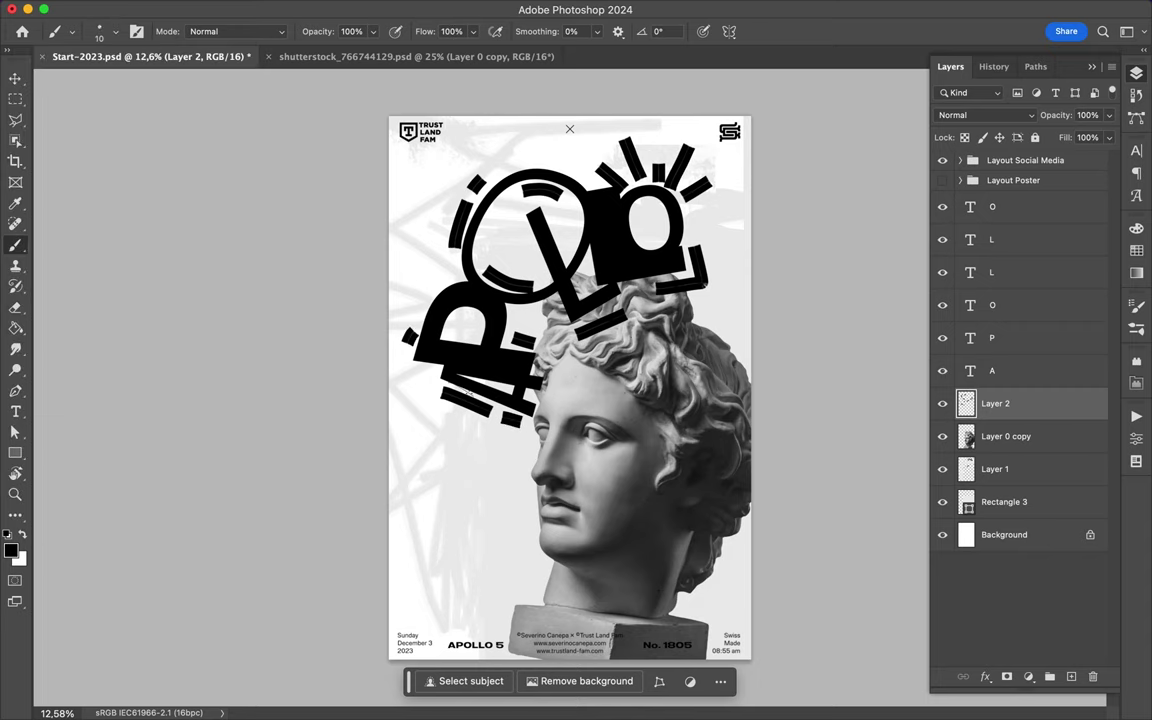
pyautogui.moveTo(392, 372); pyautogui.dragTo(675, 265)
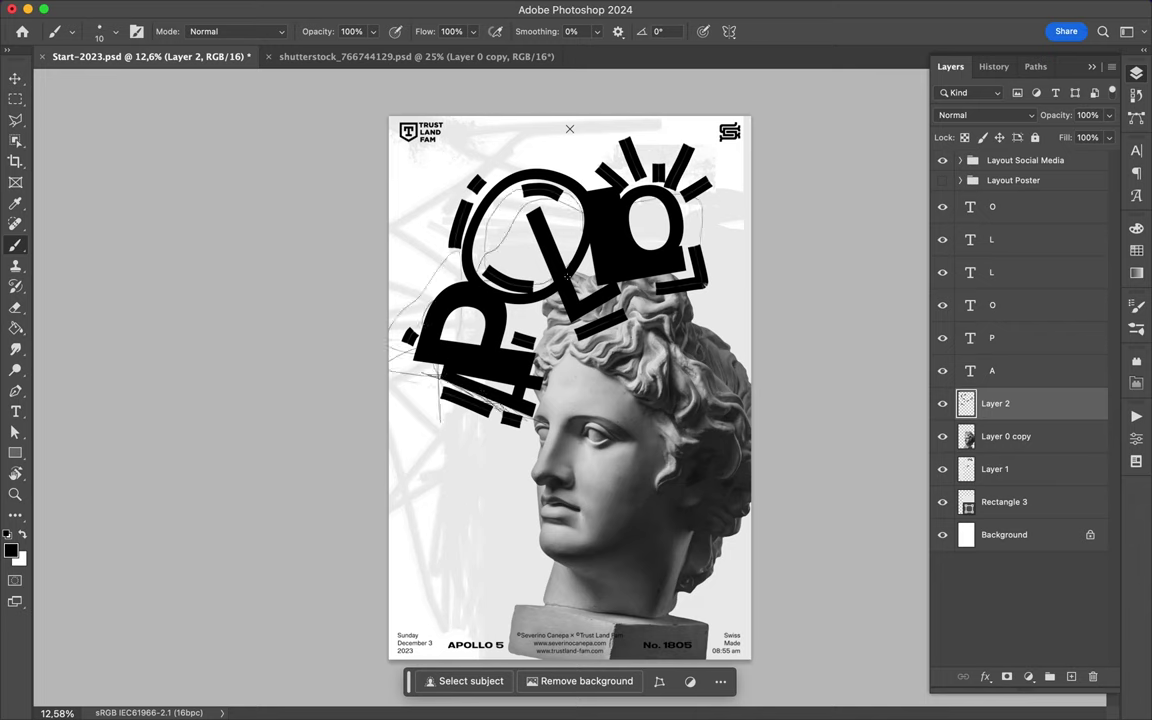
pyautogui.moveTo(521, 177)
pyautogui.mouseDown()
pyautogui.moveTo(506, 162)
pyautogui.moveTo(430, 188)
pyautogui.mouseUp()
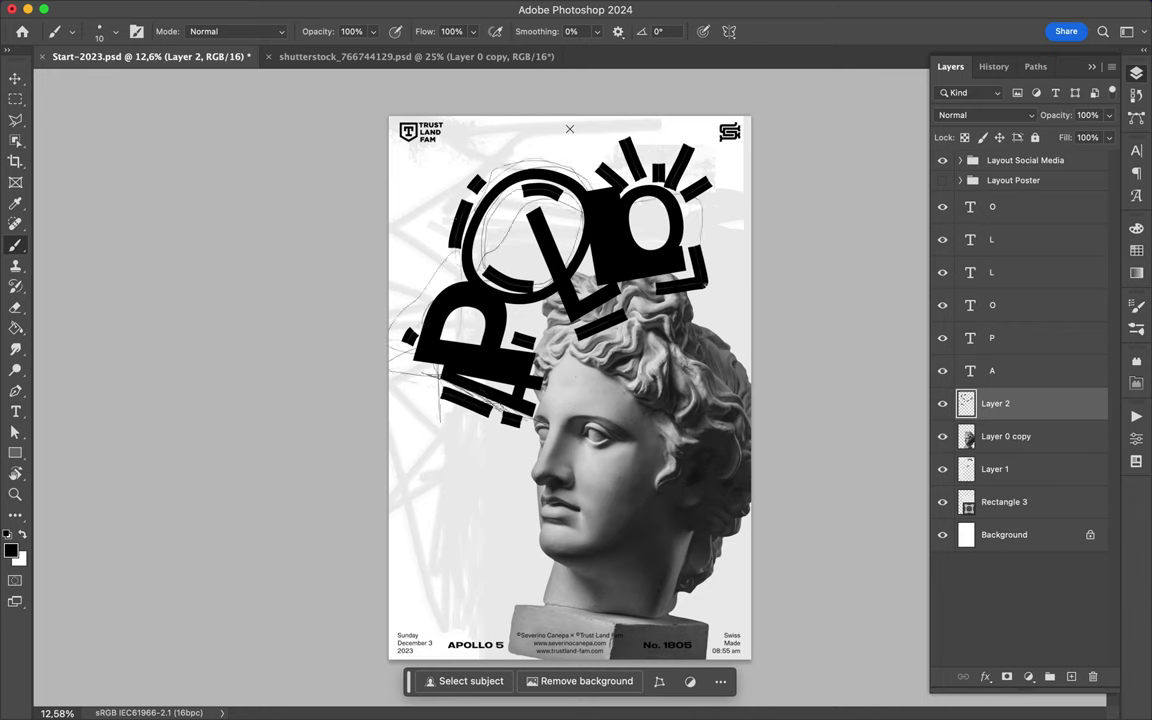
pyautogui.scroll(3, 569, 128)
pyautogui.moveTo(429, 175); pyautogui.dragTo(405, 125)
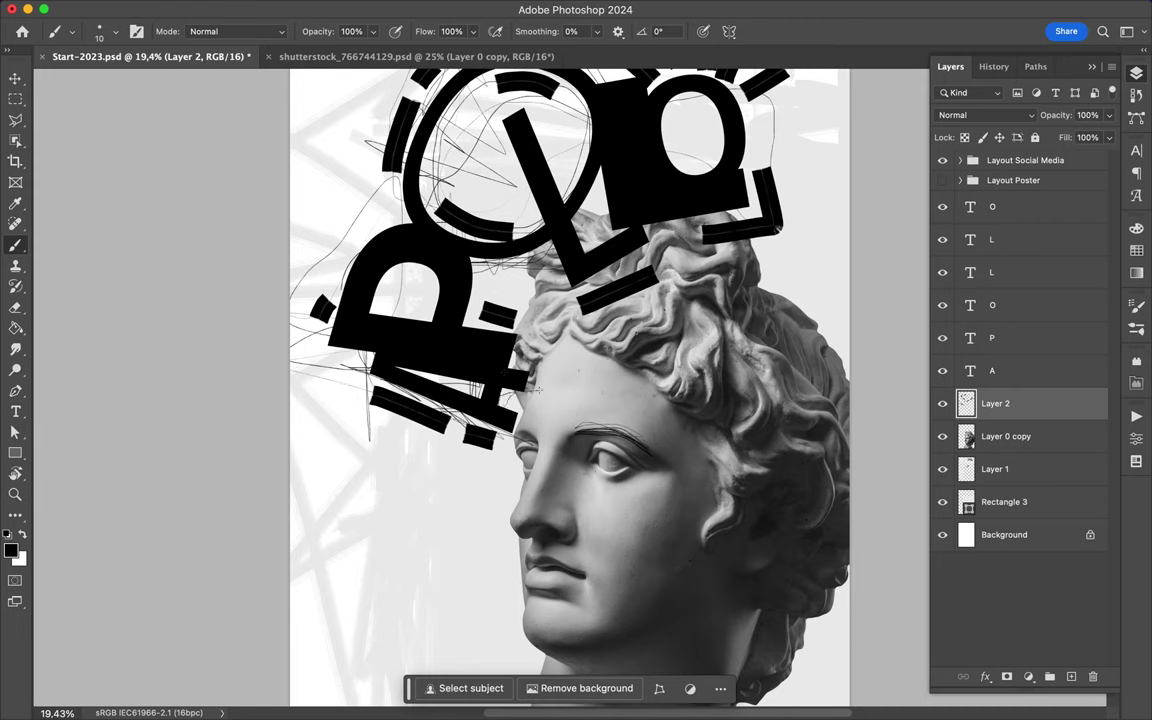
# - Scribble thin lines around the P: left of it, around its bowl, below and above
pyautogui.moveTo(432, 385)
pyautogui.mouseDown()
pyautogui.moveTo(330, 318)
pyautogui.moveTo(385, 240)
pyautogui.moveTo(390, 285)
pyautogui.mouseUp()
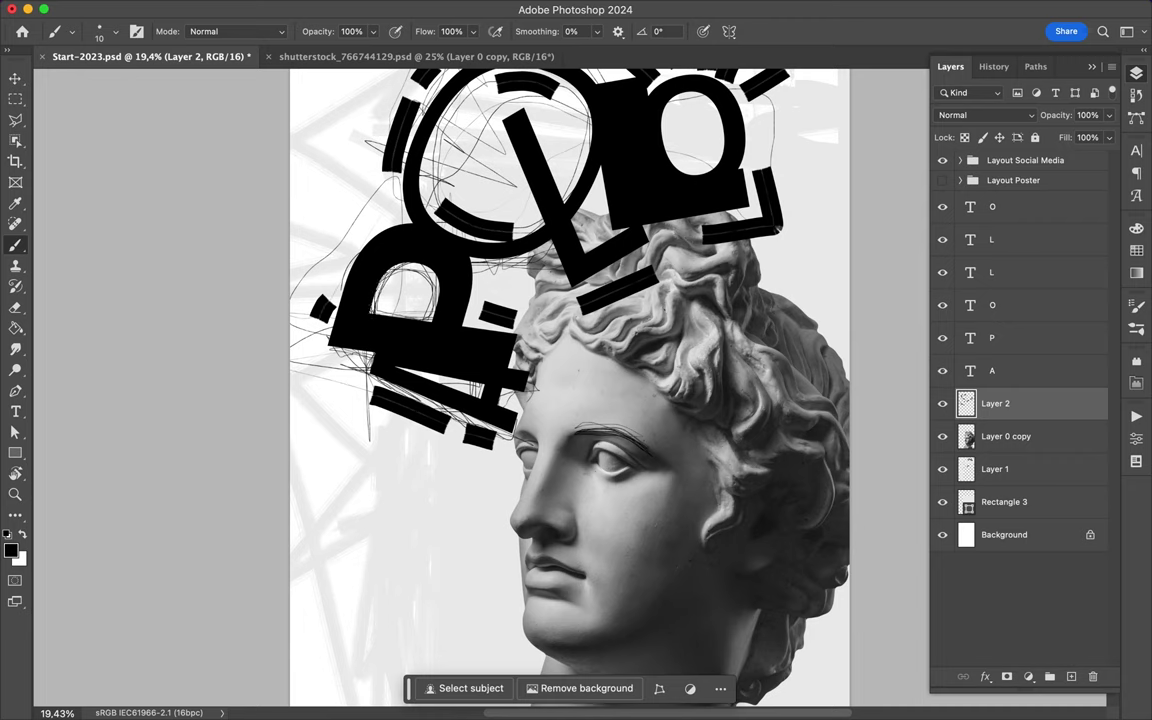
pyautogui.moveTo(390, 245)
pyautogui.mouseDown()
pyautogui.moveTo(355, 285)
pyautogui.moveTo(462, 334)
pyautogui.mouseUp()
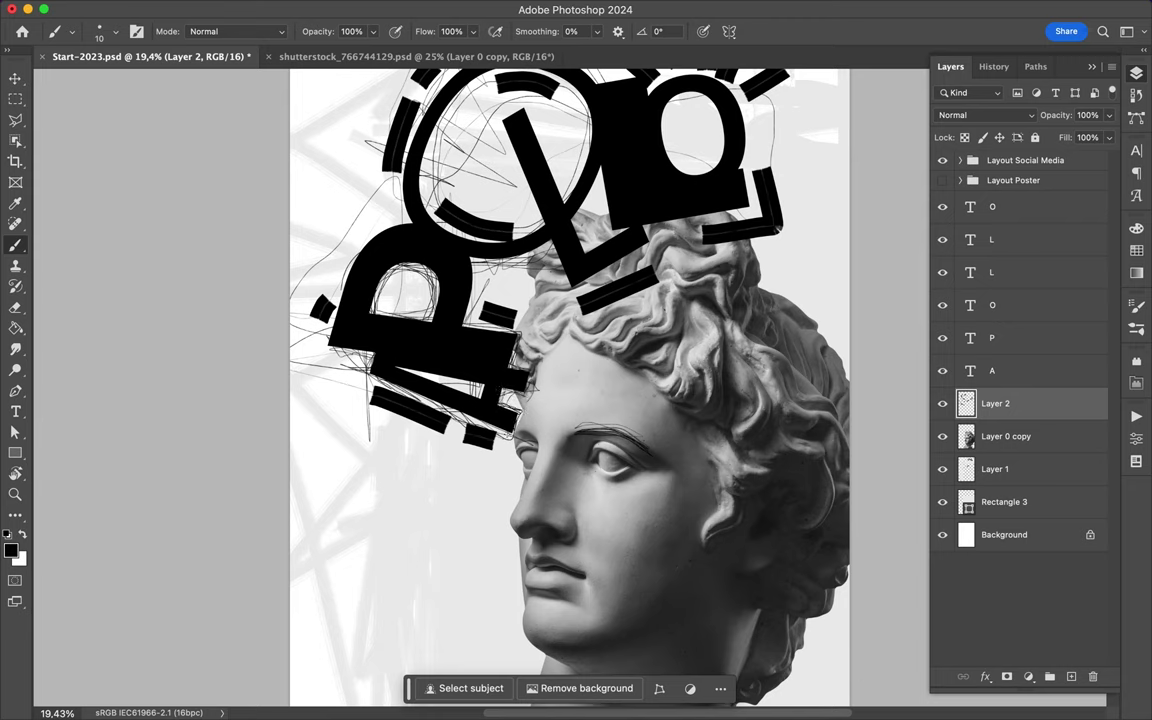
pyautogui.moveTo(362, 352); pyautogui.dragTo(431, 381)
pyautogui.moveTo(302, 277); pyautogui.dragTo(372, 200)
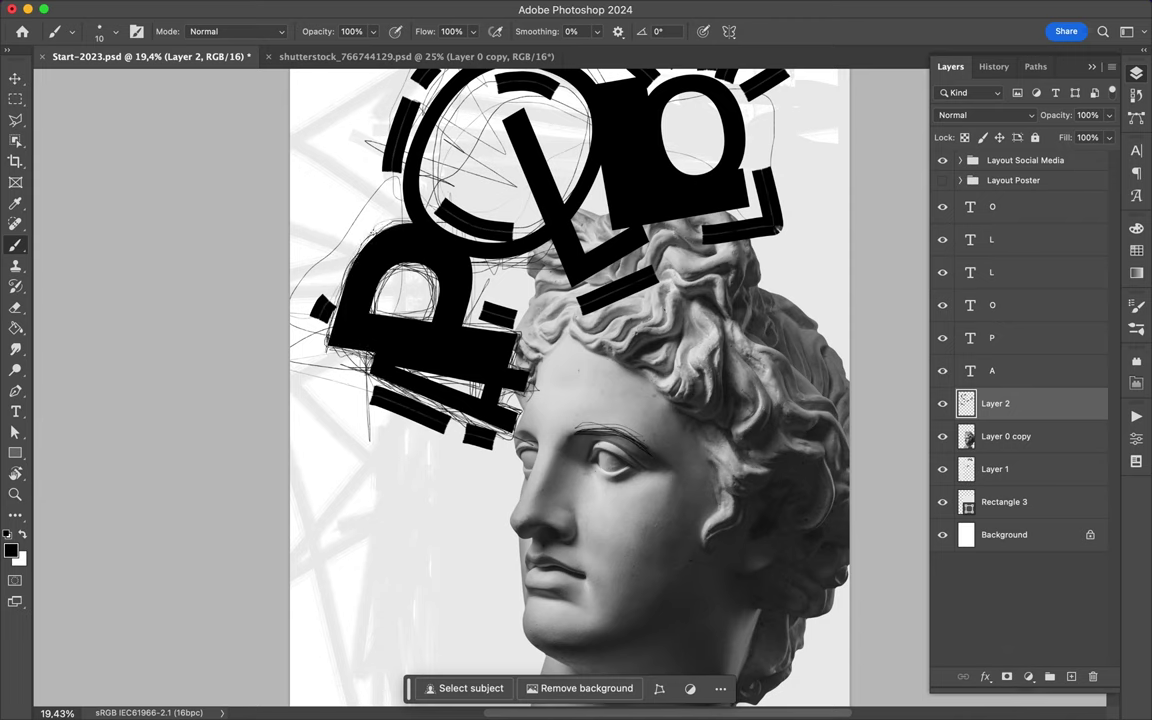
# - Build up tangled scribbles inside and around the first O and beside the L
pyautogui.moveTo(592, 145); pyautogui.dragTo(511, 175)
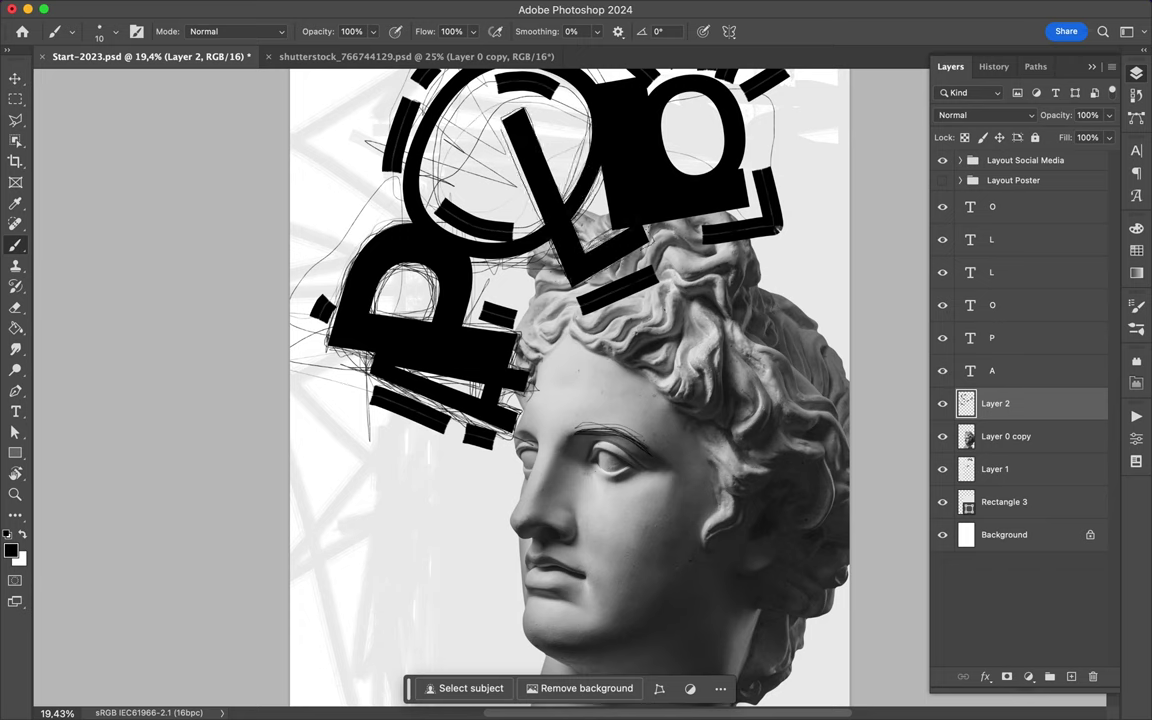
pyautogui.moveTo(463, 140); pyautogui.dragTo(486, 198)
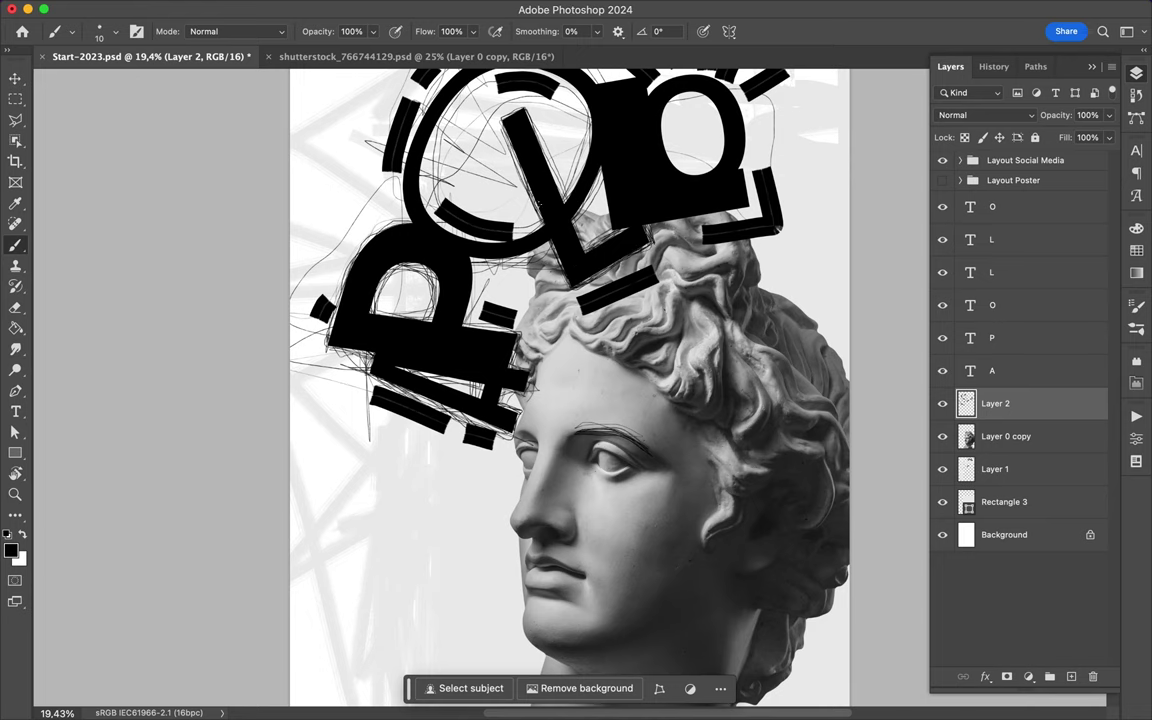
pyautogui.scroll(3, 570, 180)
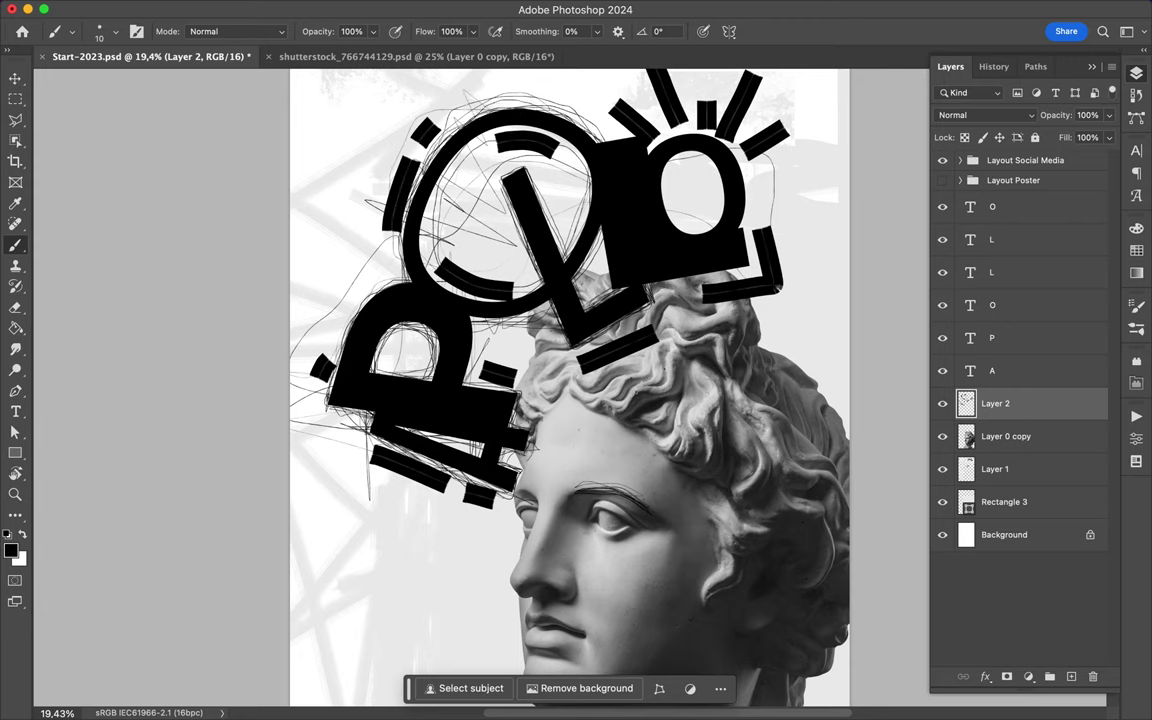
pyautogui.moveTo(510, 100); pyautogui.dragTo(396, 225)
pyautogui.moveTo(398, 175); pyautogui.dragTo(382, 245)
pyautogui.moveTo(480, 115); pyautogui.dragTo(518, 228)
pyautogui.moveTo(525, 145)
pyautogui.mouseDown()
pyautogui.moveTo(390, 245)
pyautogui.moveTo(462, 266)
pyautogui.mouseUp()
pyautogui.moveTo(494, 115)
pyautogui.mouseDown()
pyautogui.moveTo(405, 148)
pyautogui.moveTo(386, 182)
pyautogui.mouseUp()
pyautogui.moveTo(460, 115)
pyautogui.mouseDown()
pyautogui.moveTo(530, 160)
pyautogui.moveTo(537, 235)
pyautogui.moveTo(413, 267)
pyautogui.mouseUp()
pyautogui.moveTo(546, 212); pyautogui.dragTo(540, 270)
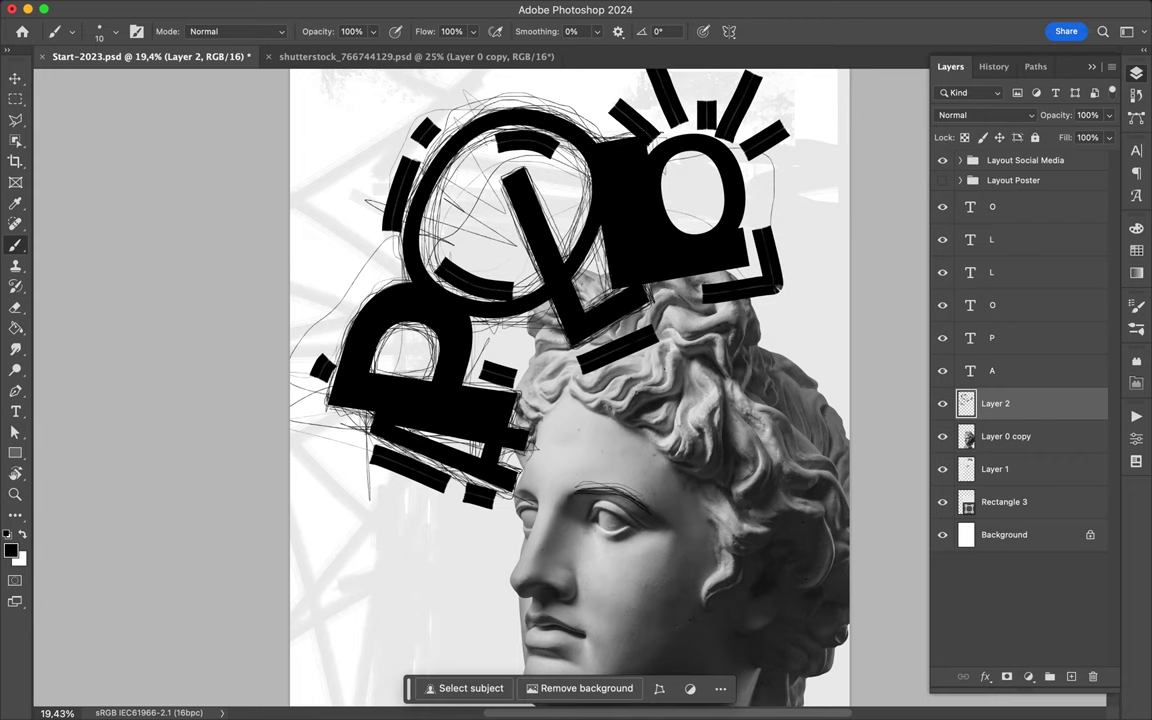
# - Trace scribbles around the second O and over the dashes beside the forehead
pyautogui.moveTo(641, 154)
pyautogui.mouseDown()
pyautogui.moveTo(727, 156)
pyautogui.moveTo(664, 228)
pyautogui.mouseUp()
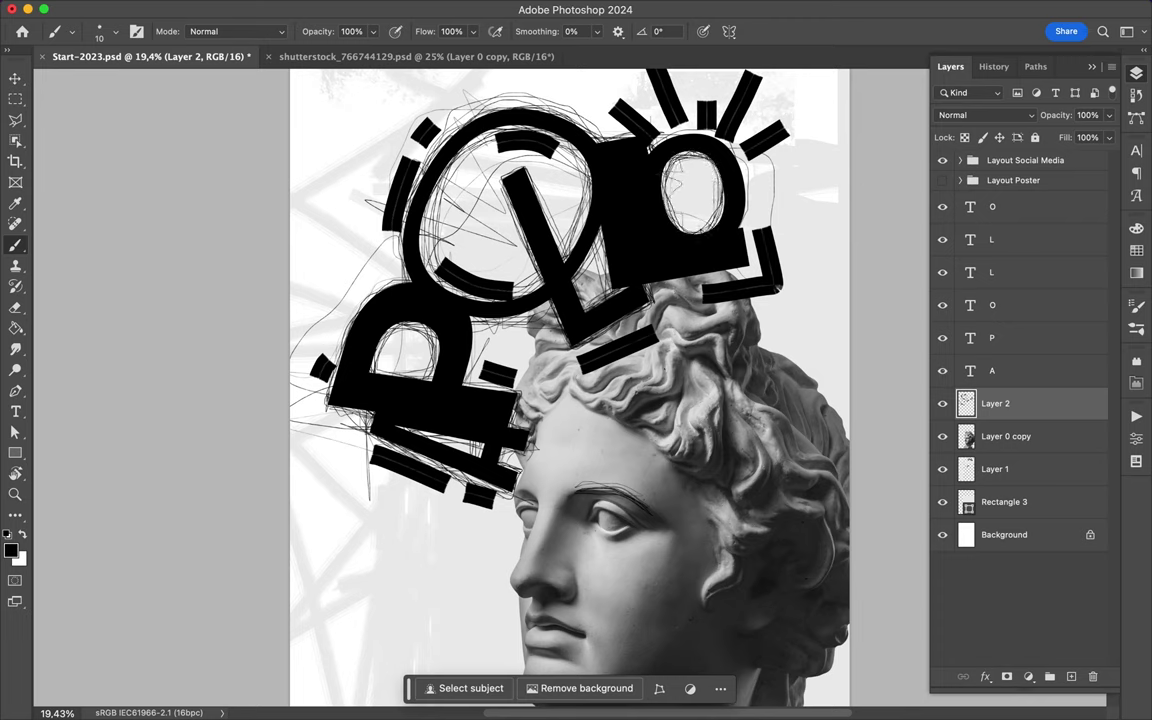
pyautogui.moveTo(706, 160); pyautogui.dragTo(720, 230)
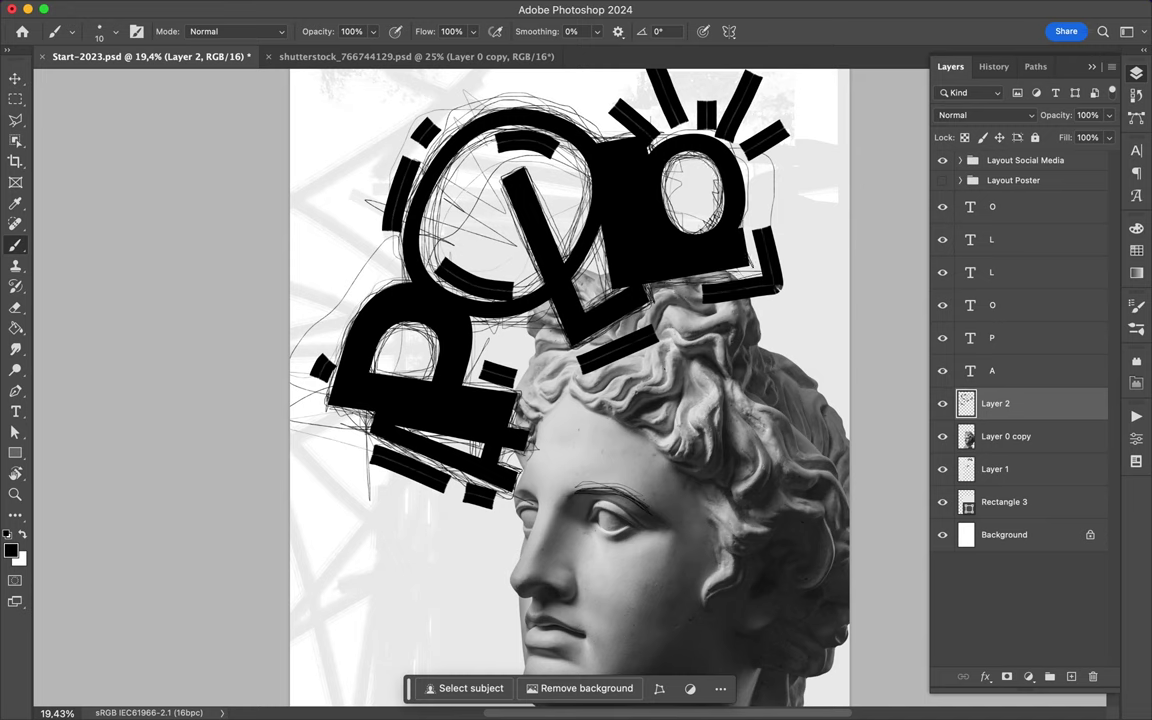
pyautogui.moveTo(634, 248); pyautogui.dragTo(676, 192)
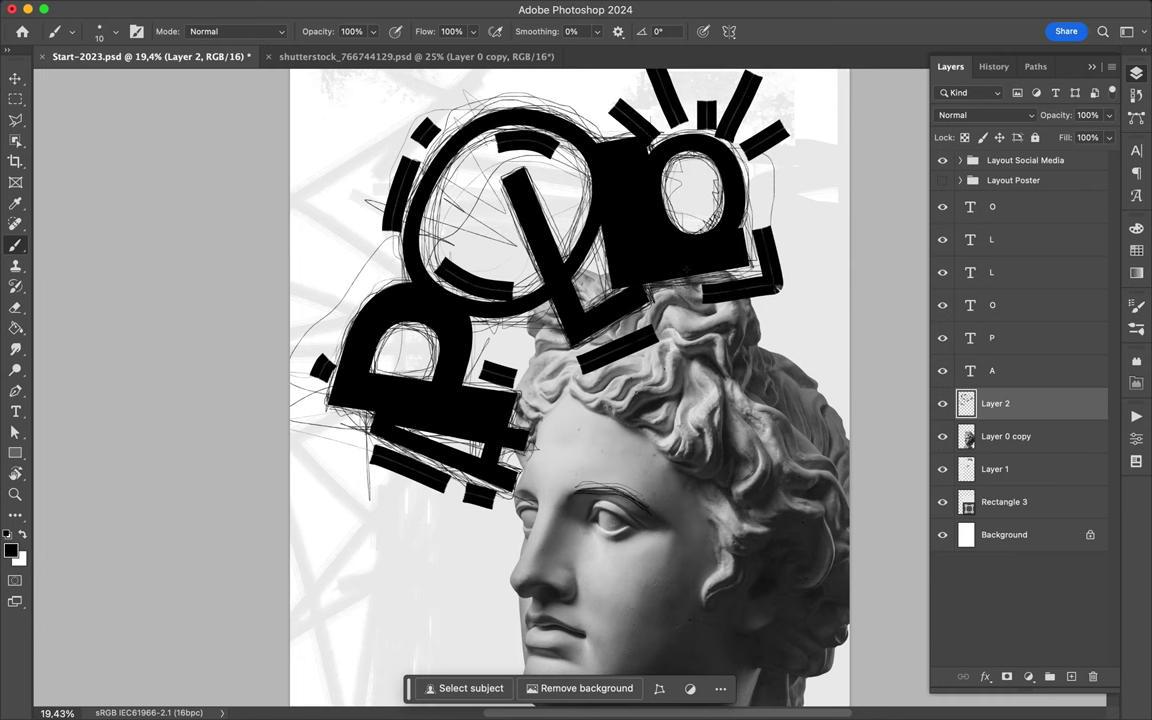
pyautogui.scroll(2, 390, 100)
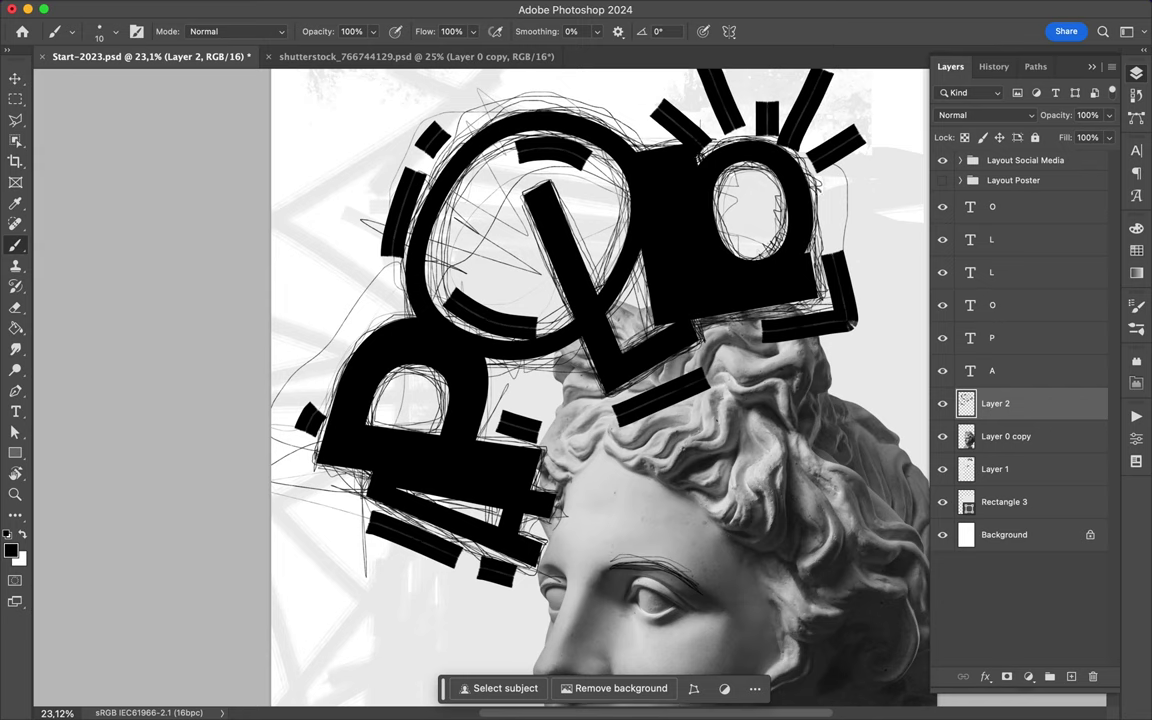
pyautogui.moveTo(494, 439); pyautogui.dragTo(483, 356)
pyautogui.moveTo(446, 399); pyautogui.dragTo(434, 320)
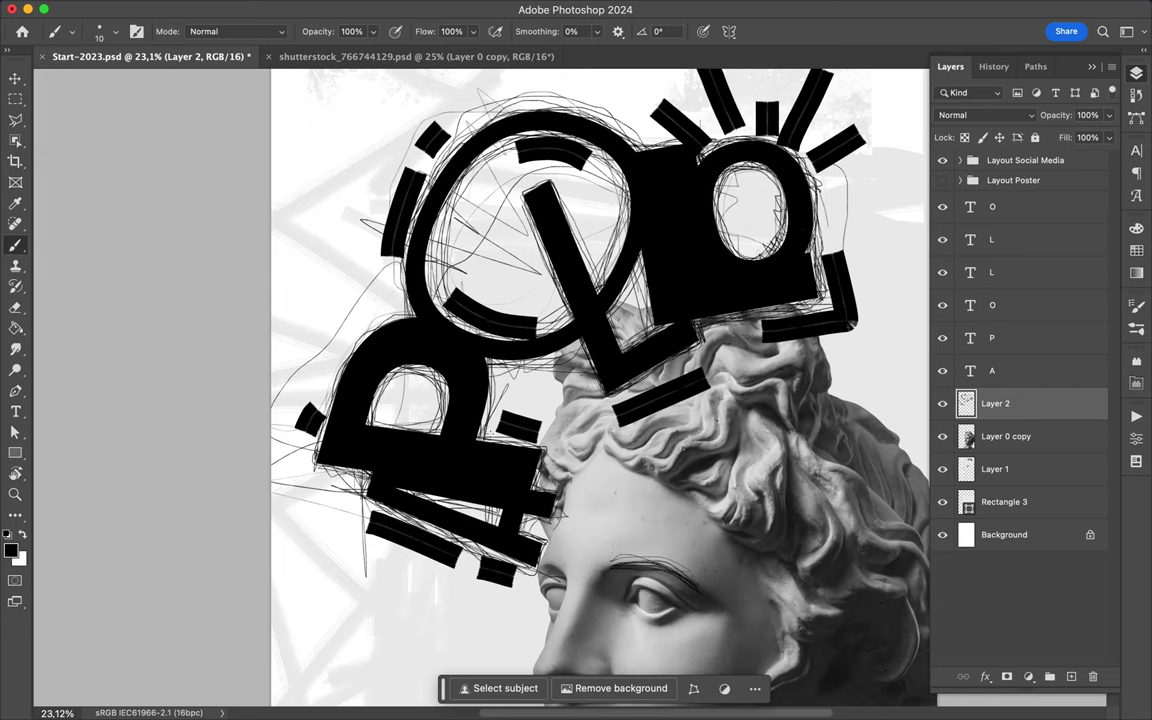
pyautogui.scroll(-3, 600, 385)
pyautogui.scroll(-3, 600, 385)
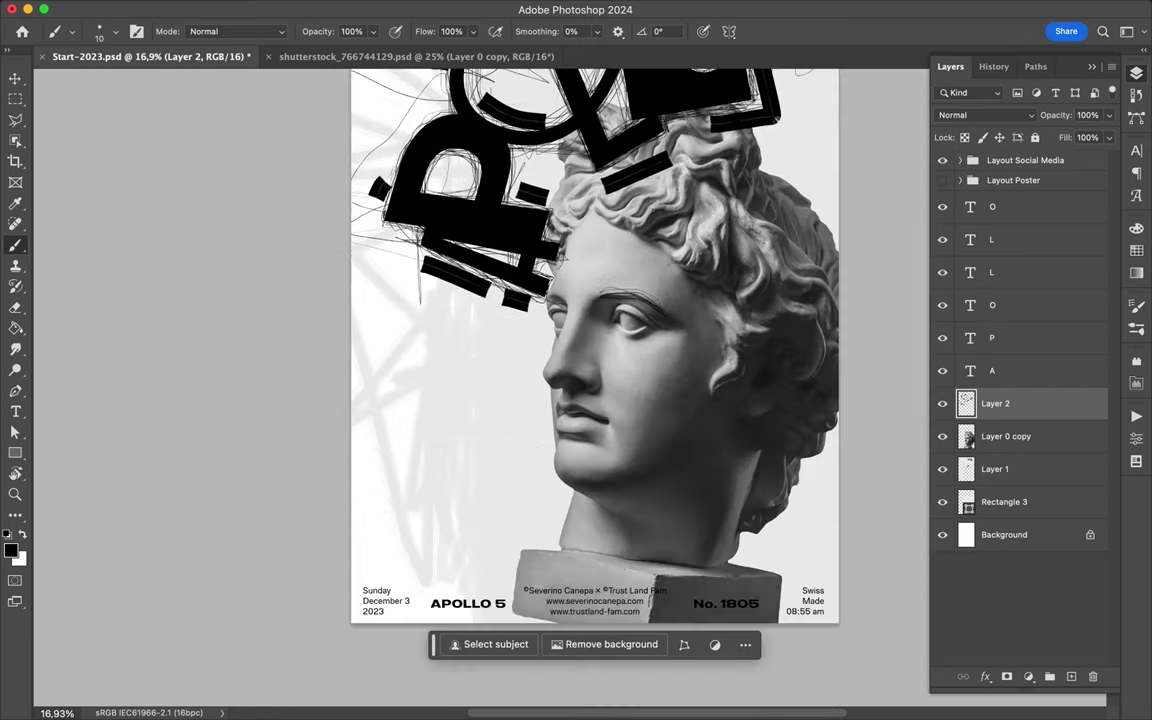
pyautogui.scroll(5, 531, 101)
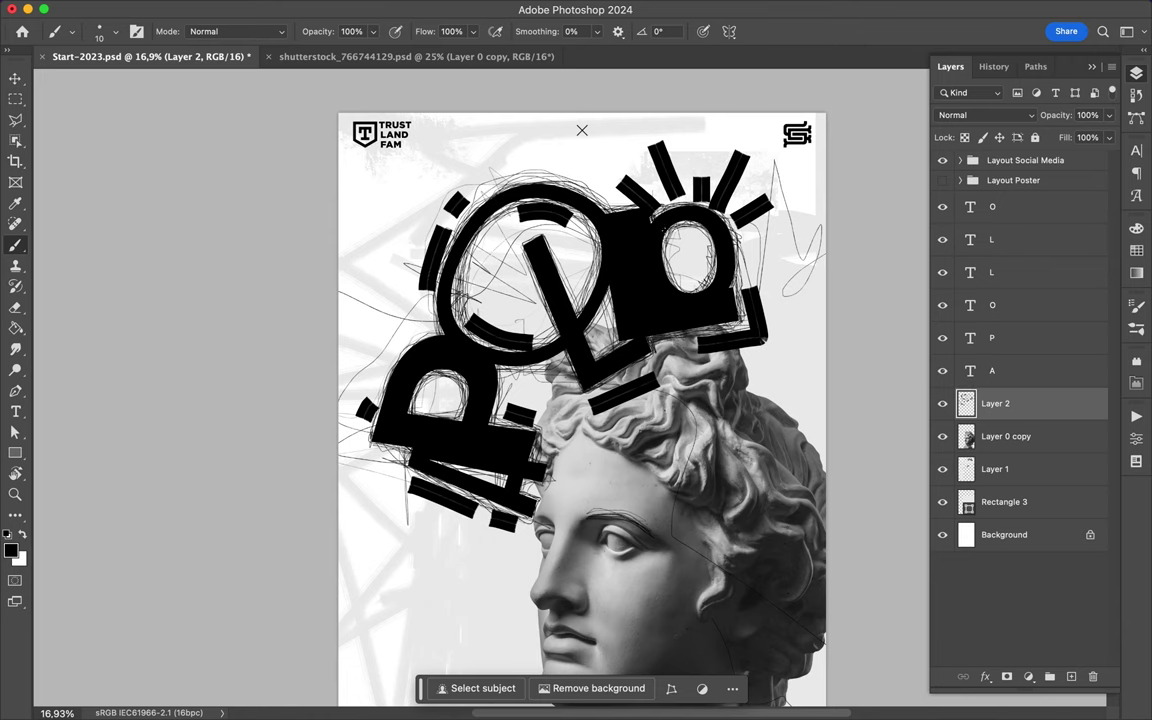
# - On a new layer beneath the statue, paint a Formless_grunge_stripe_01 mark beside the face
pyautogui.scroll(-3, 643, 365)
pyautogui.hotkey('ctrl', 'shift', 'alt', 'n')
pyautogui.click(100, 31)
pyautogui.scroll(-5, 105, 285)
pyautogui.scroll(-10, 105, 285)
pyautogui.click(110, 268)
pyautogui.click(495, 485)
# - Paint a second grunge stripe stroke at the bottom of the neck
pyautogui.click(100, 31)
pyautogui.press('Escape')
pyautogui.click(100, 31)
pyautogui.click(110, 362)
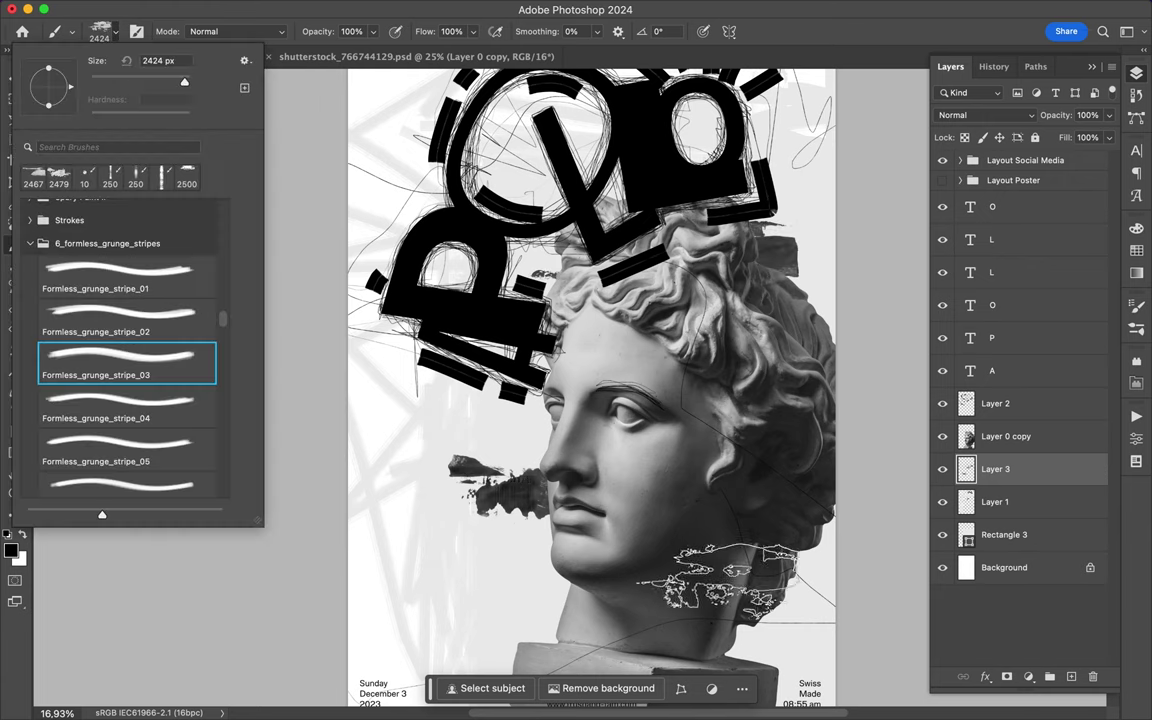
pyautogui.click(650, 610)
# - Collapse the grunge stripes folder and switch to the DSC_4059 brush
pyautogui.click(100, 31)
pyautogui.click(30, 243)
pyautogui.scroll(-5, 105, 300)
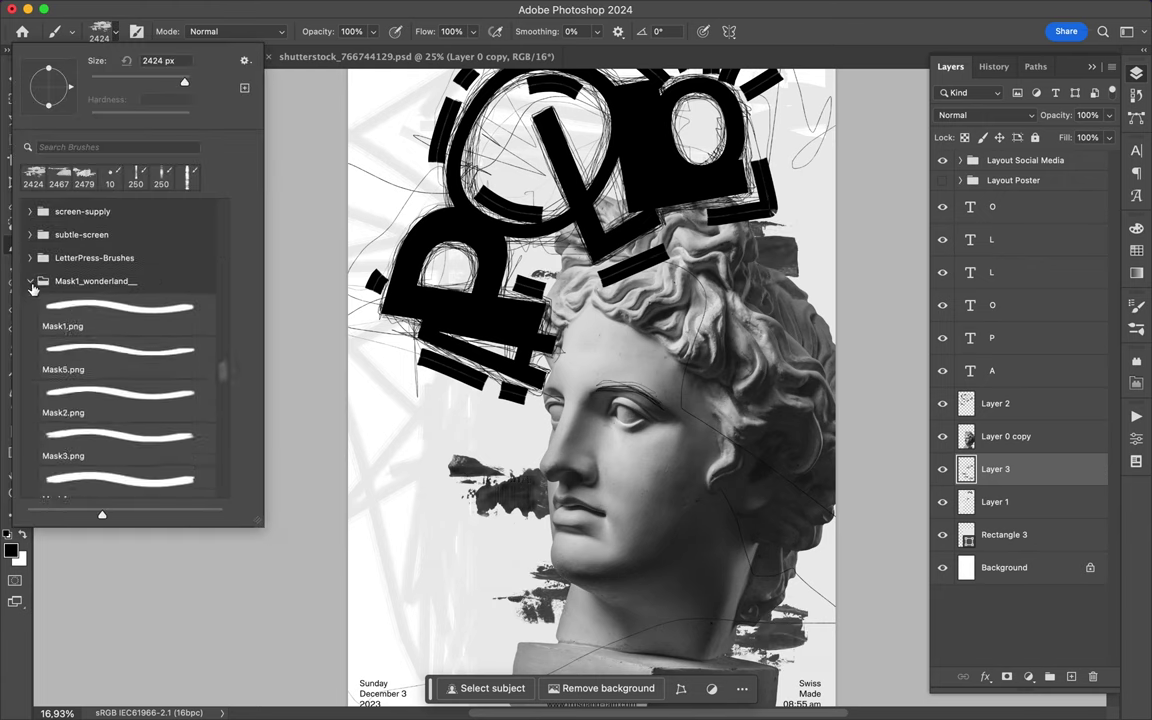
pyautogui.click(127, 424)
pyautogui.press('Escape')
pyautogui.click(1071, 676)
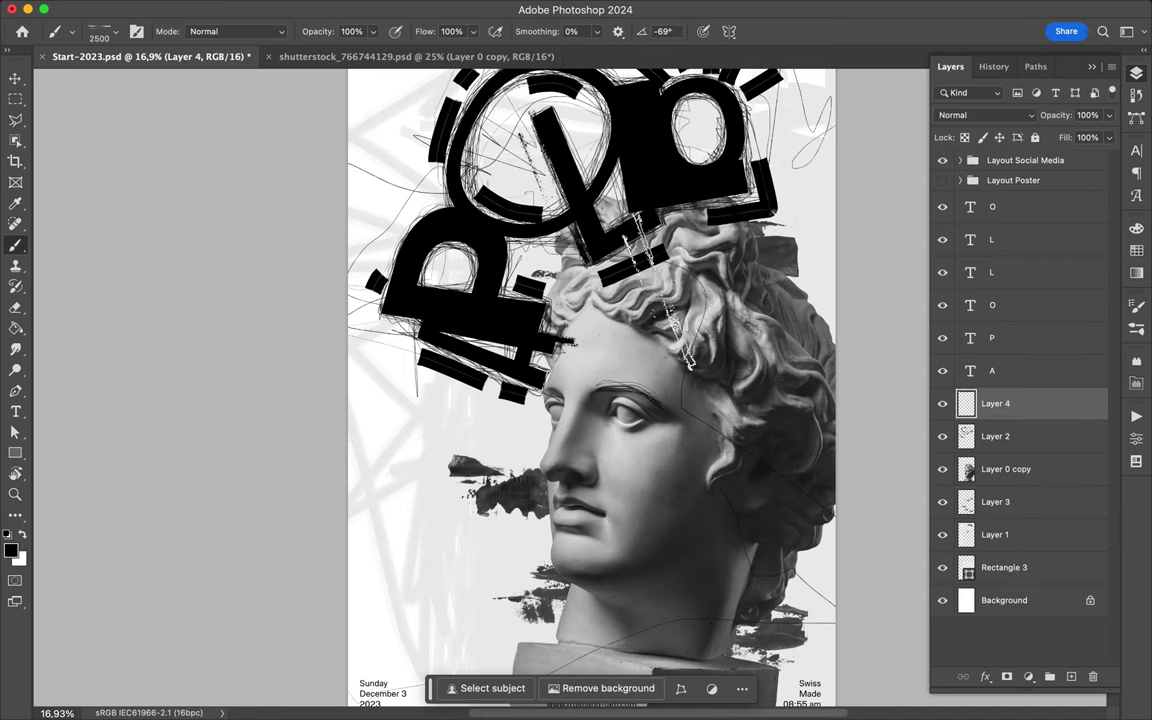
# - Try the DSC_3261.JPG, DSC_4049 and DSC_4050 grunge brushes from the canvas preset menu
pyautogui.rightClick(640, 300)
pyautogui.click(802, 572)
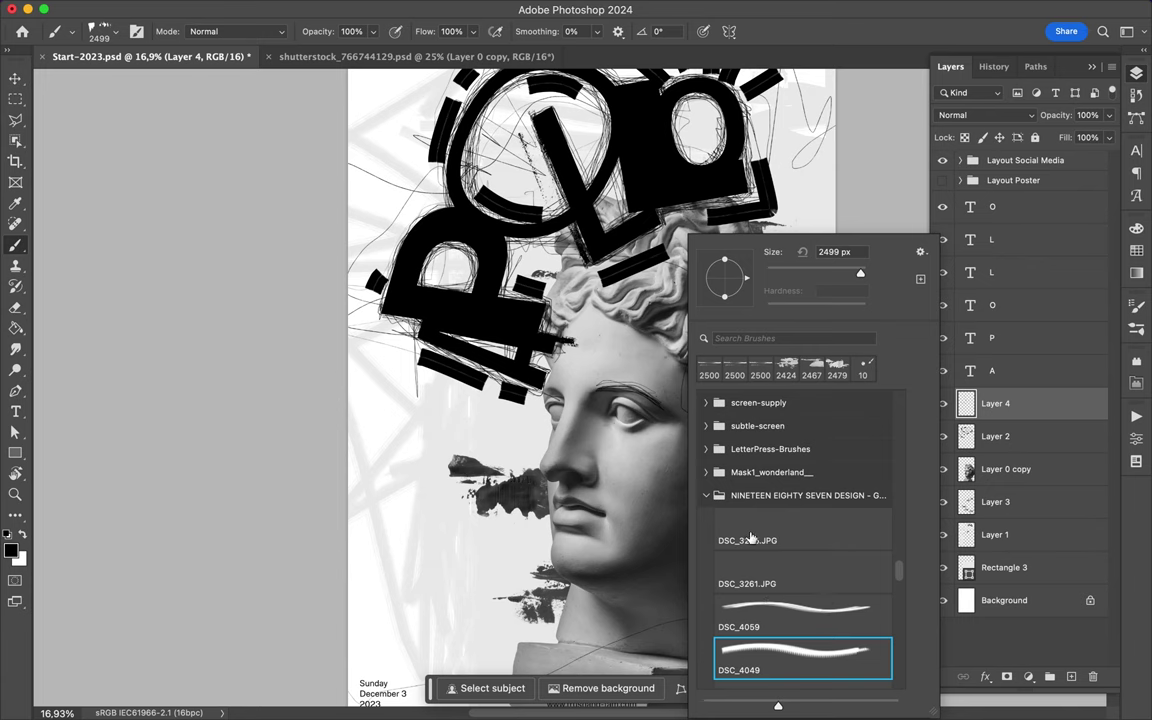
pyautogui.doubleClick(751, 538)
pyautogui.rightClick(597, 256)
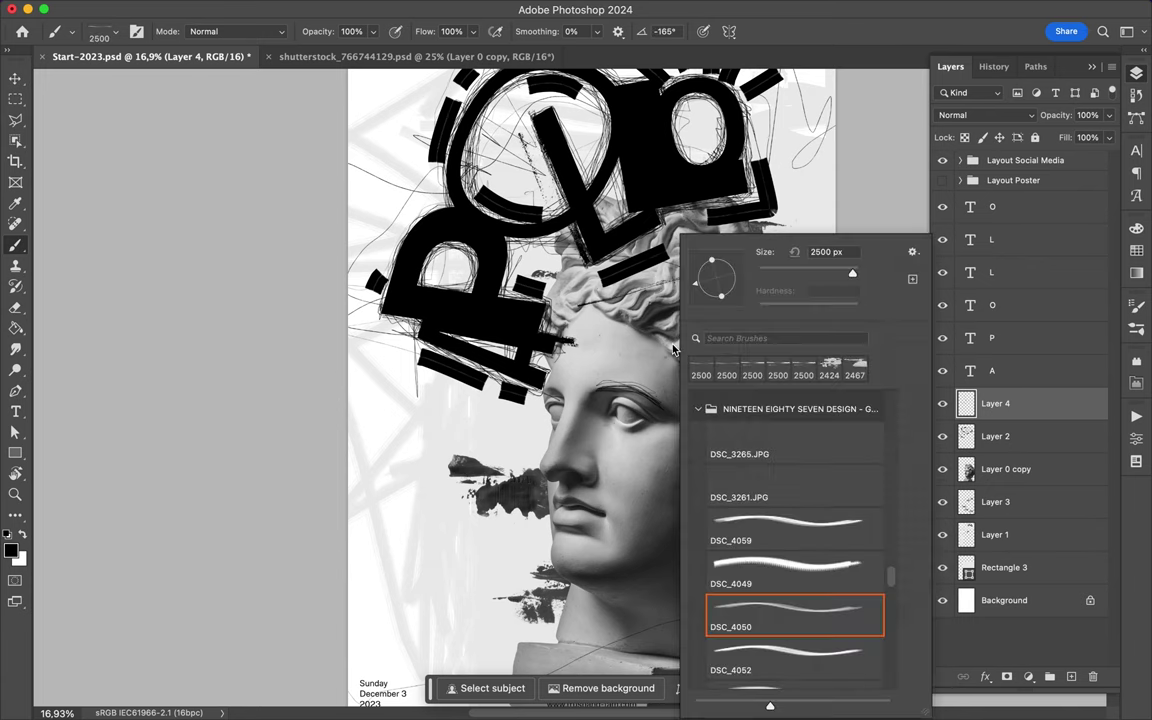
pyautogui.doubleClick(790, 507)
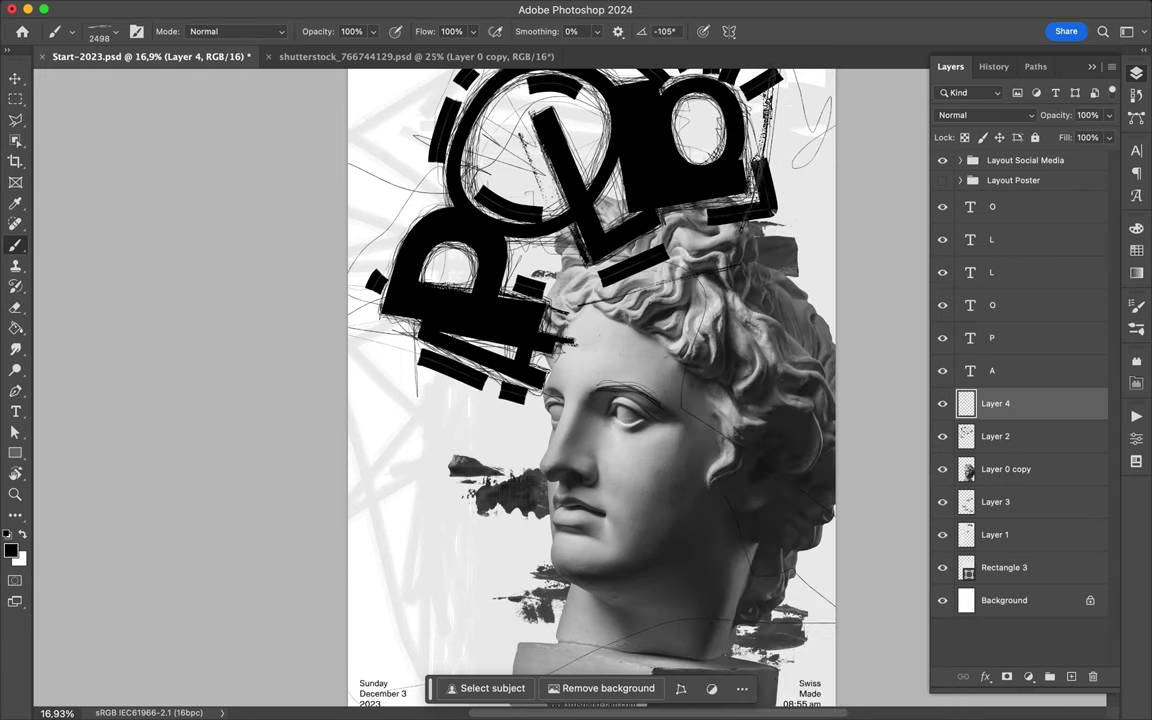
# - Switch through two more grunge brushes from the canvas preset menu
pyautogui.rightClick(580, 210)
pyautogui.scroll(-5, 450, 400)
pyautogui.doubleClick(761, 553)
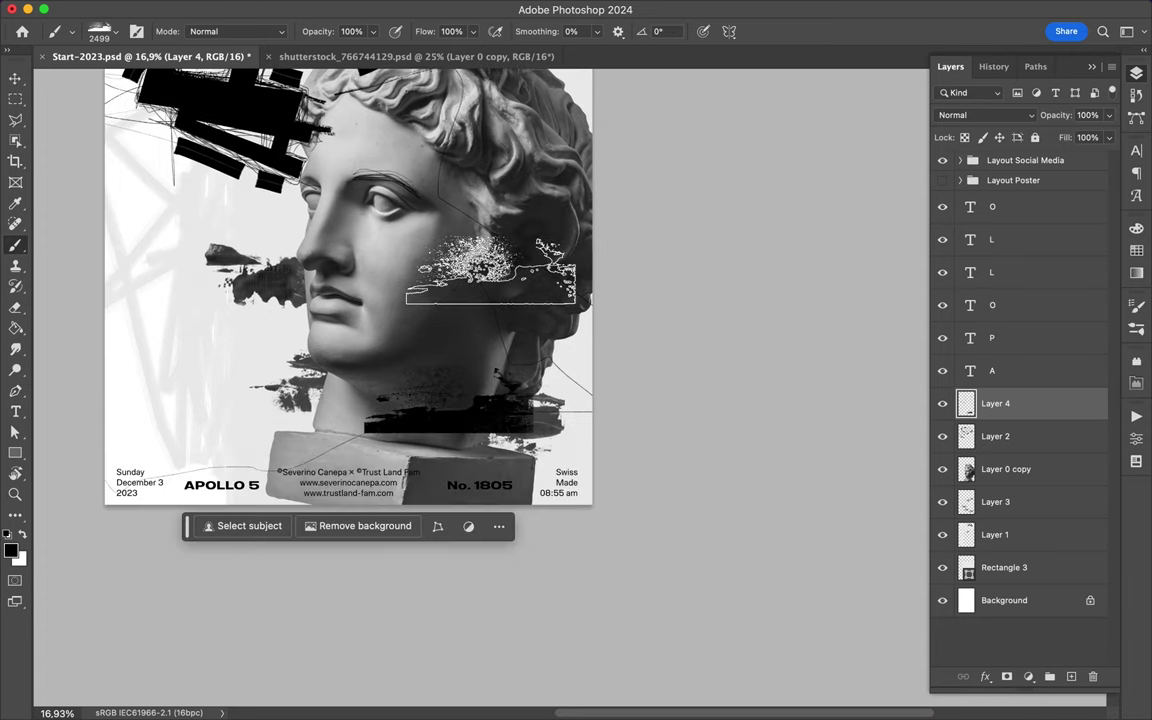
pyautogui.rightClick(491, 277)
pyautogui.doubleClick(610, 588)
# - Choose one more grunge brush from the preset list
pyautogui.rightClick(460, 300)
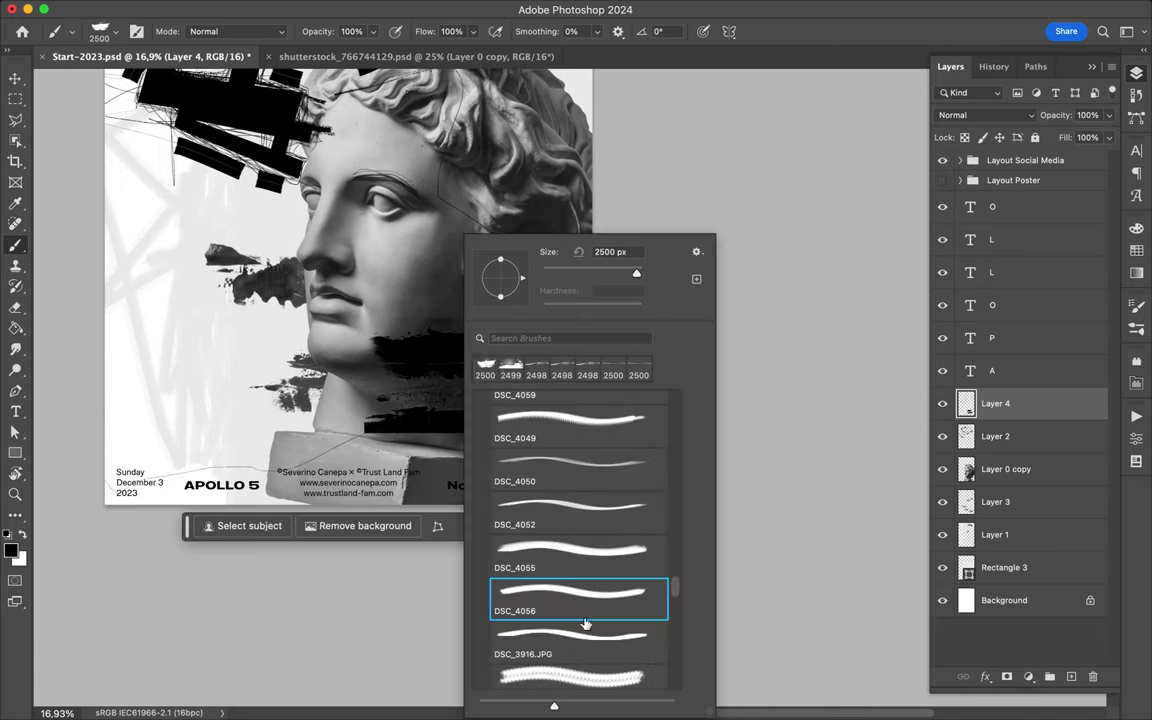
pyautogui.hscroll(5, 300, 300)
pyautogui.scroll(-2, 300, 300)
pyautogui.scroll(3, 300, 350)
pyautogui.press('Return')
pyautogui.scroll(8, 300, 350)
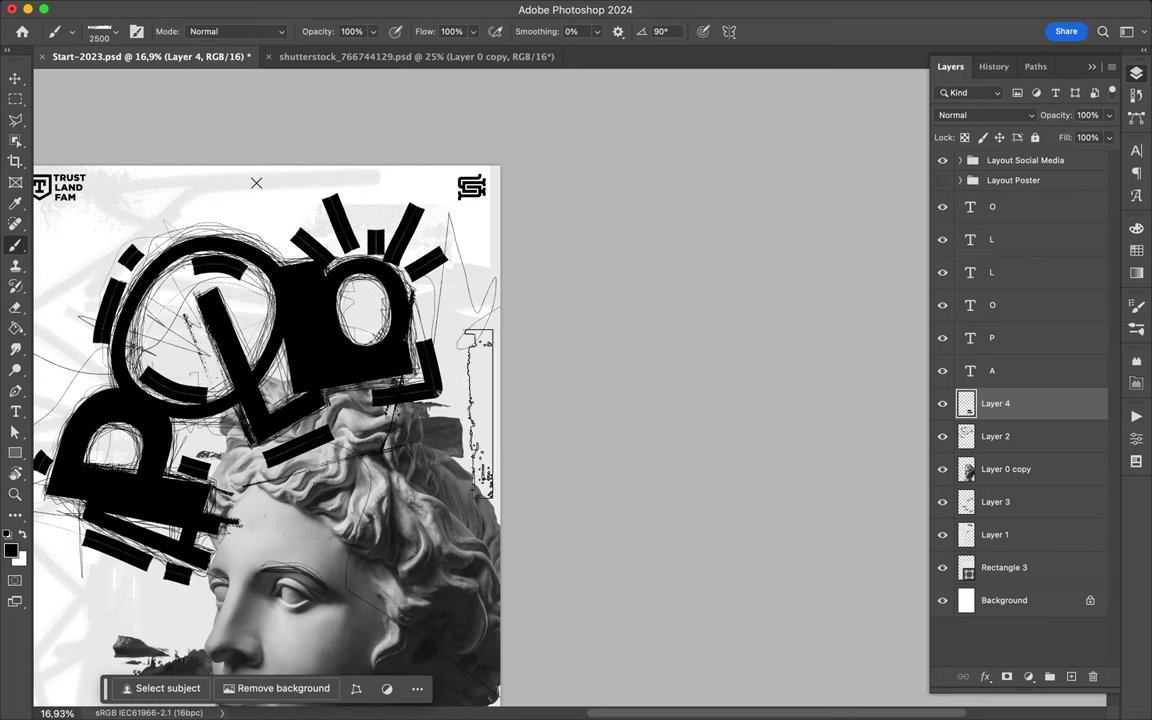
pyautogui.rightClick(415, 449)
pyautogui.doubleClick(527, 635)
pyautogui.click(1136, 249)
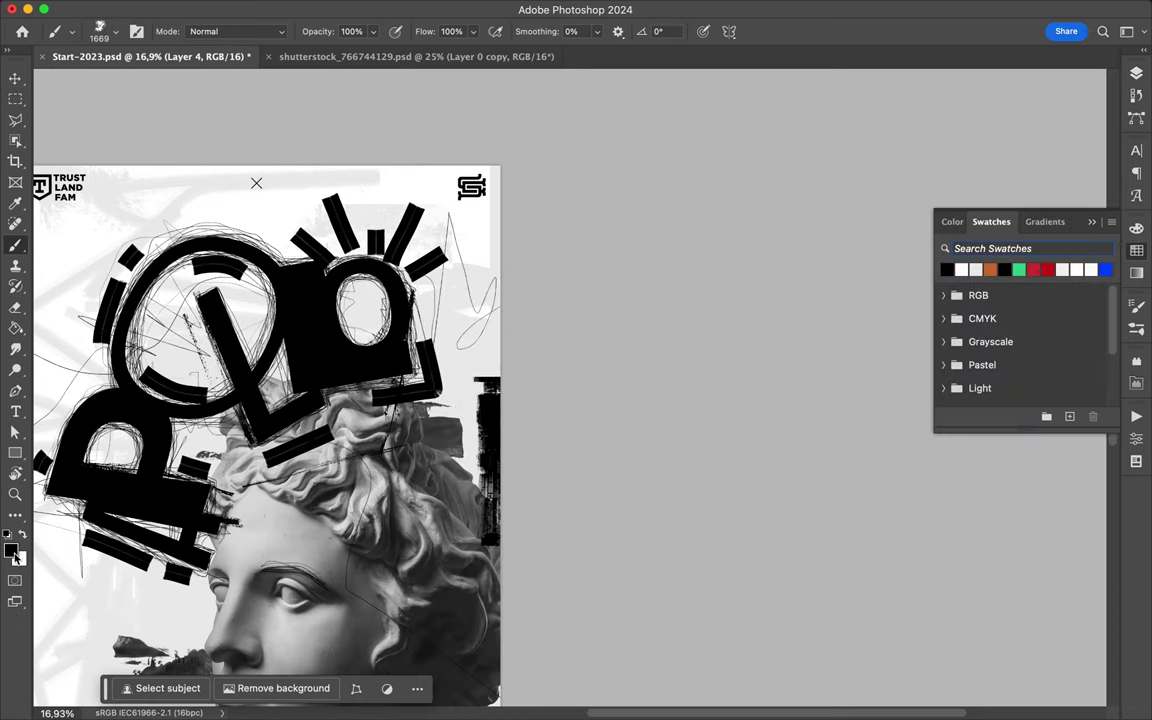
# - Set the foreground colour to a muted yellow and paint yellow strokes over the O
pyautogui.click(12, 549)
pyautogui.click(960, 423)
pyautogui.moveTo(958, 420); pyautogui.dragTo(958, 560)
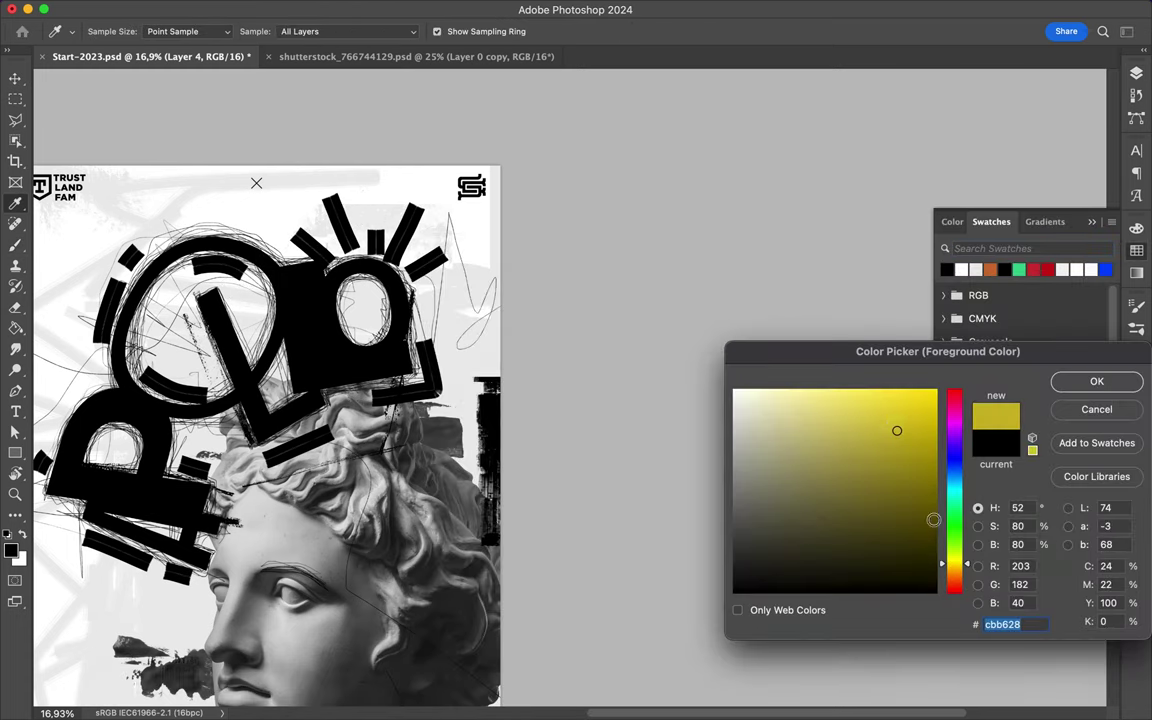
pyautogui.click(1096, 381)
pyautogui.scroll(-3, 300, 400)
pyautogui.moveTo(470, 250); pyautogui.dragTo(480, 325)
# - Add a new empty layer for yellow paint and choose the DSC_0723.JPG grunge brush
pyautogui.rightClick(645, 235)
pyautogui.click(758, 555)
pyautogui.press('Escape')
pyautogui.rightClick(567, 235)
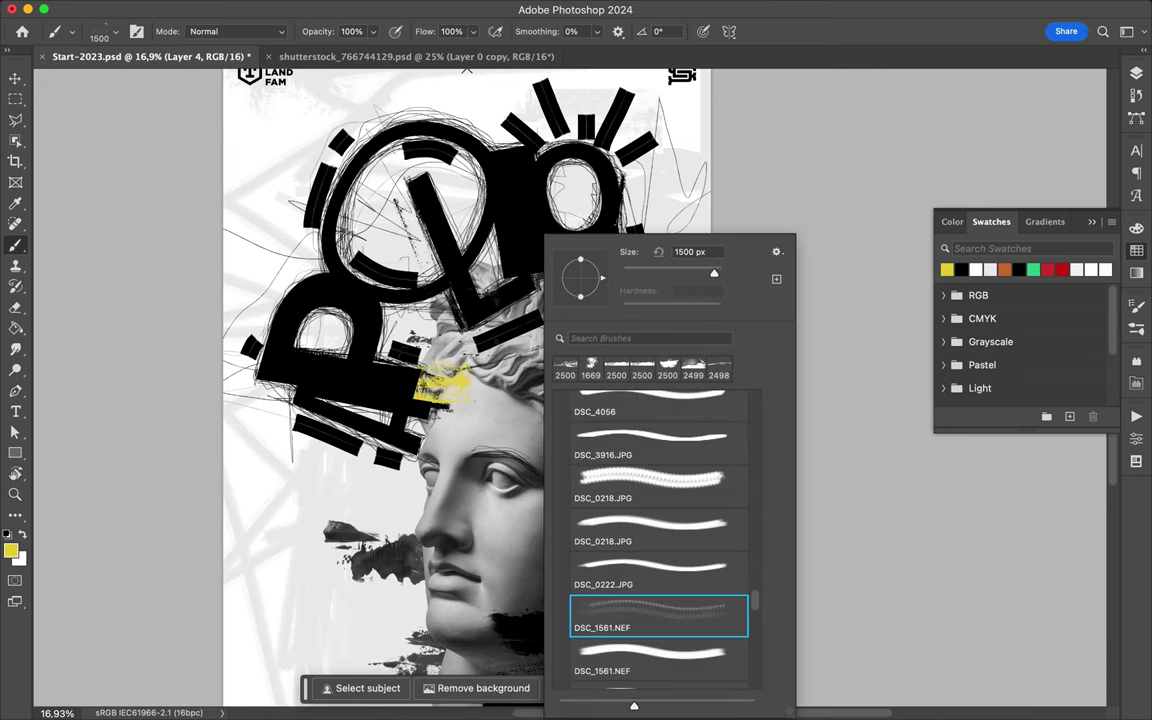
pyautogui.press('F7')
pyautogui.hotkey('ctrl', 'shift', 'alt', 'n')
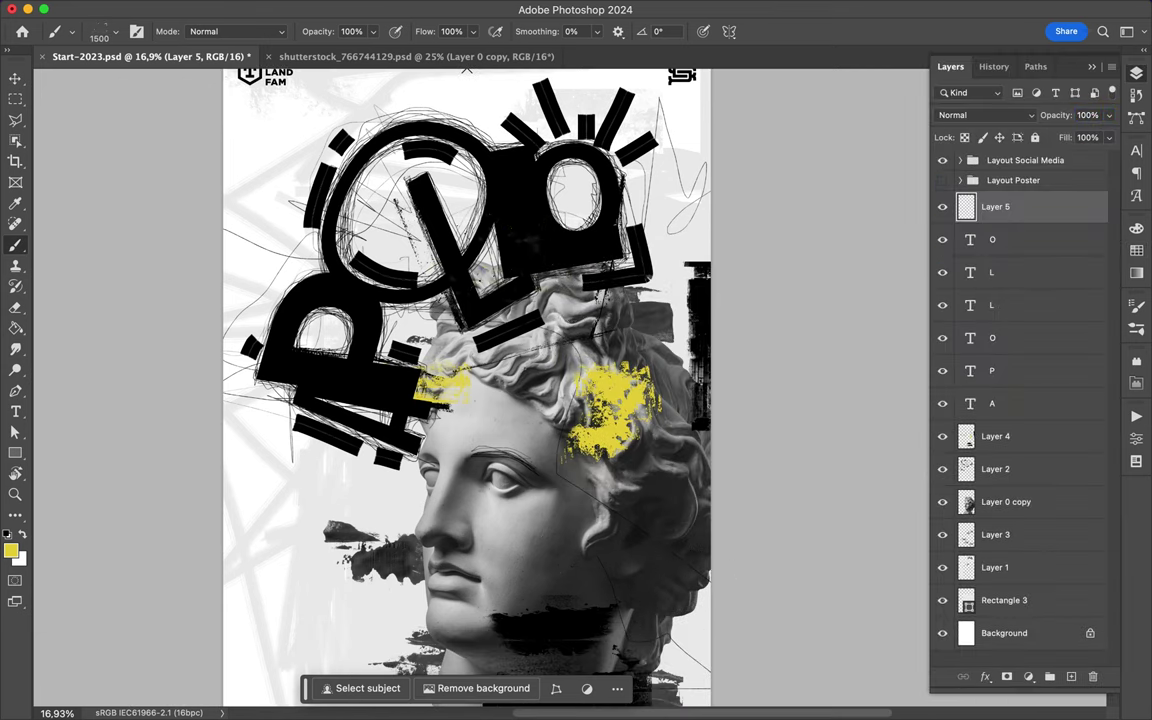
pyautogui.rightClick(567, 235)
pyautogui.click(684, 580)
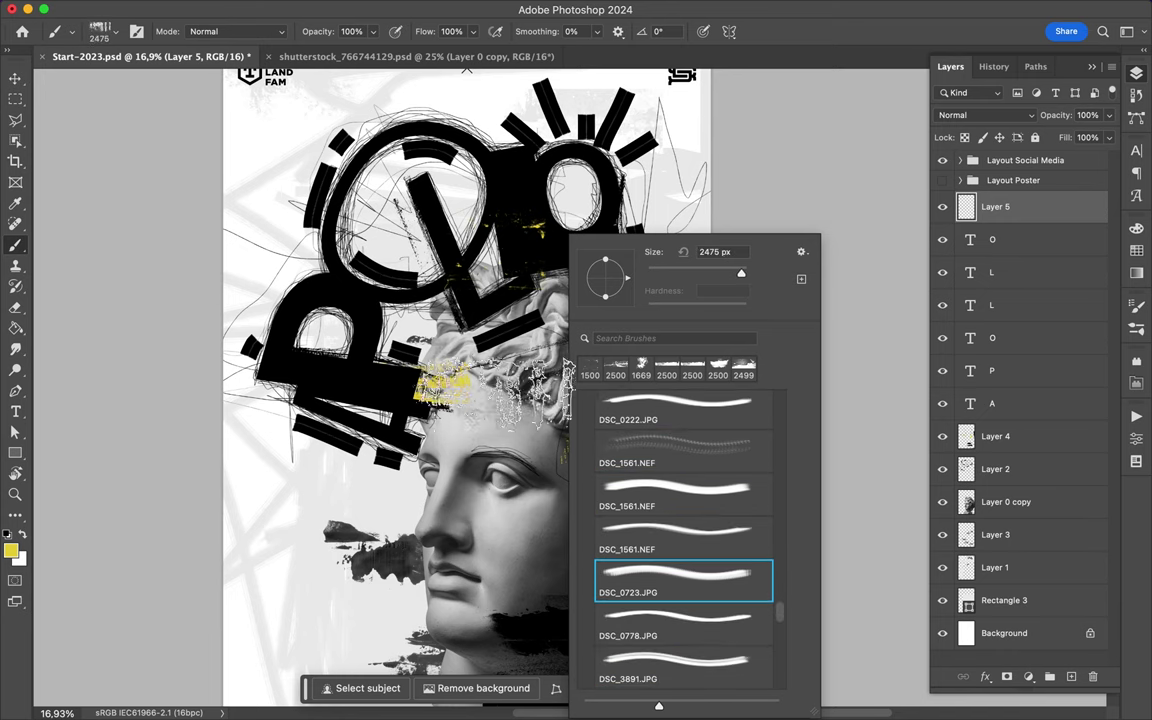
# - Select Layer 3, reset the paint colour to black and pick the DSC_3891.JPG brush
pyautogui.click(995, 534)
pyautogui.press('d')
pyautogui.rightClick(400, 240)
pyautogui.doubleClick(620, 617)
pyautogui.rightClick(400, 225)
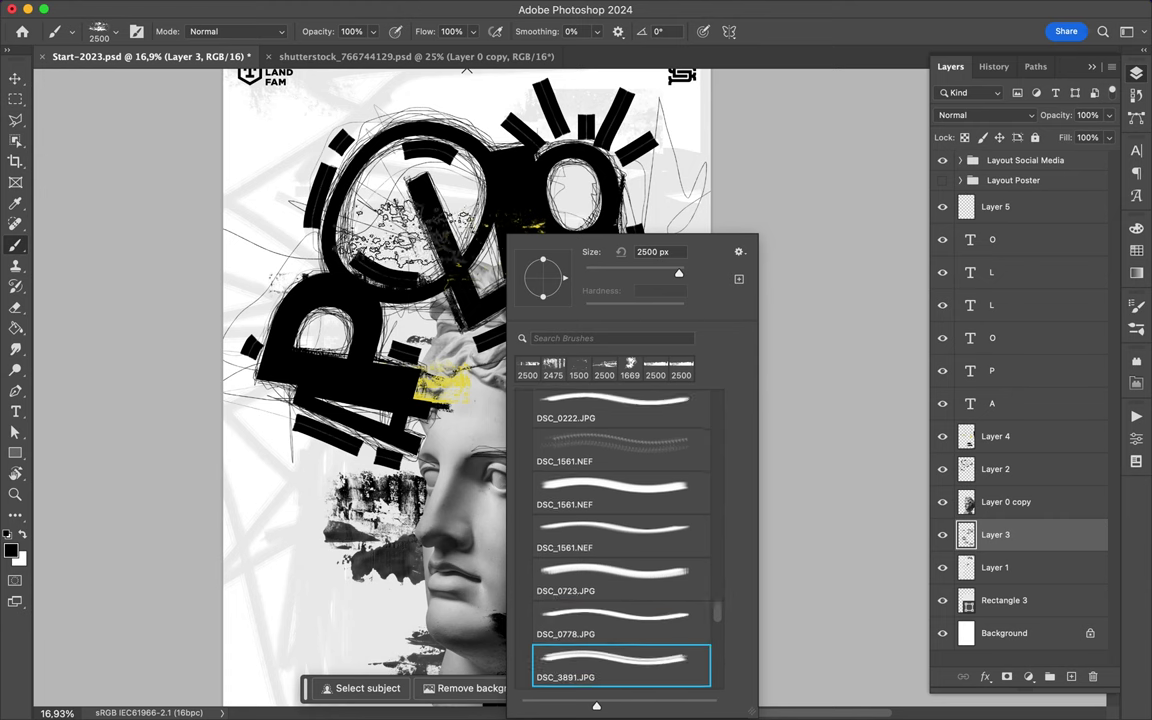
# - Stamp black DSC_3885.JPG grunge brush textures onto the statue's hair and near the head
pyautogui.rightClick(681, 235)
pyautogui.click(795, 655)
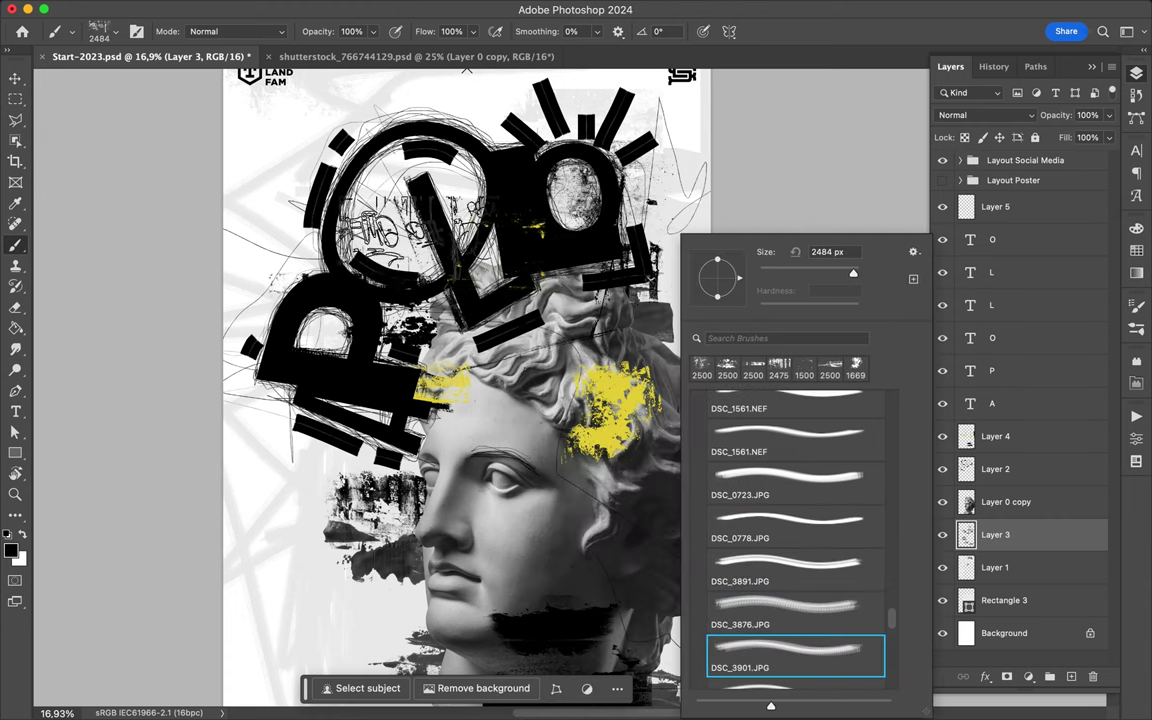
pyautogui.click(380, 230)
pyautogui.rightClick(526, 240)
pyautogui.click(637, 590)
pyautogui.click(360, 225)
# - Make Layer 5 active and switch to the DSC_3893.JPG grunge brush
pyautogui.rightClick(522, 240)
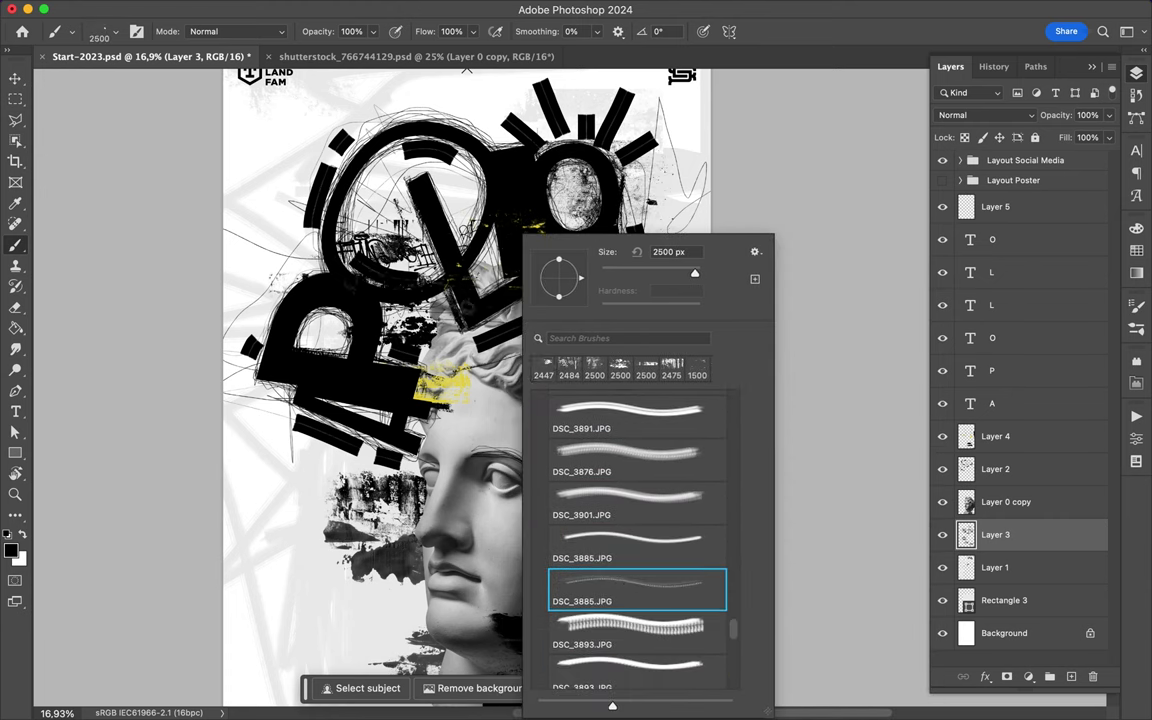
pyautogui.scroll(-3, 400, 400)
pyautogui.click(360, 280)
pyautogui.click(995, 206)
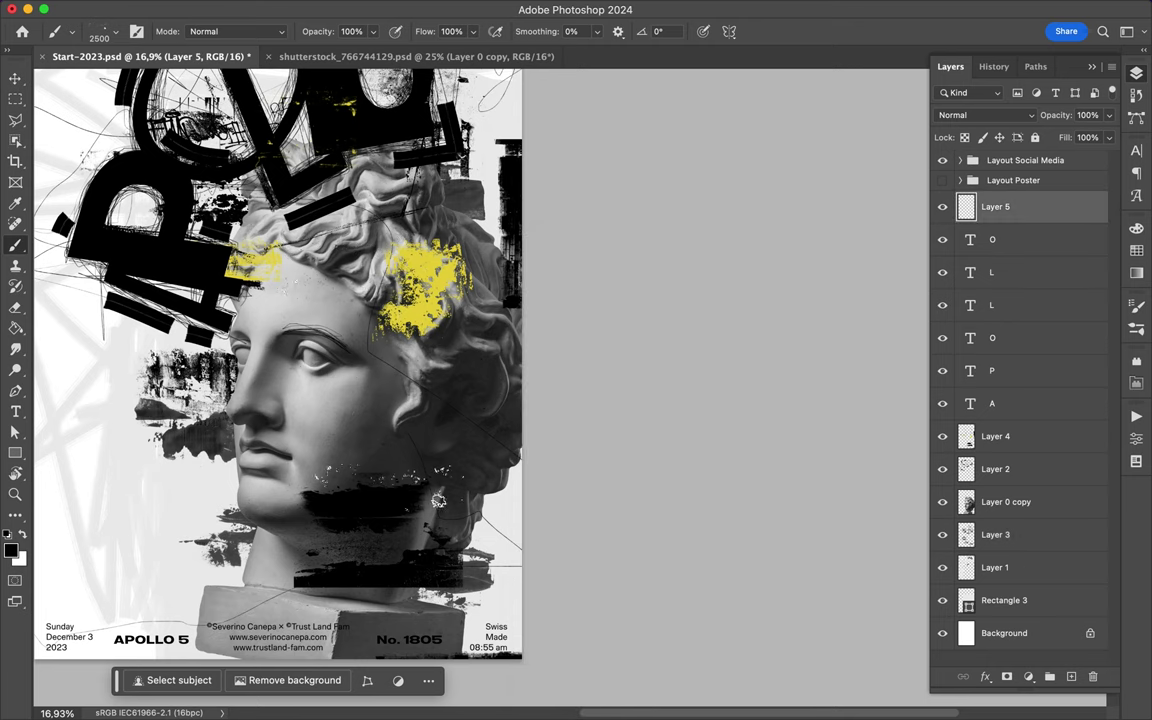
# - Choose the Spray 1 brush from the 20 Spray Splatter Brushes folder
pyautogui.rightClick(405, 240)
pyautogui.scroll(-5, 515, 540)
pyautogui.click(420, 554)
pyautogui.click(515, 585)
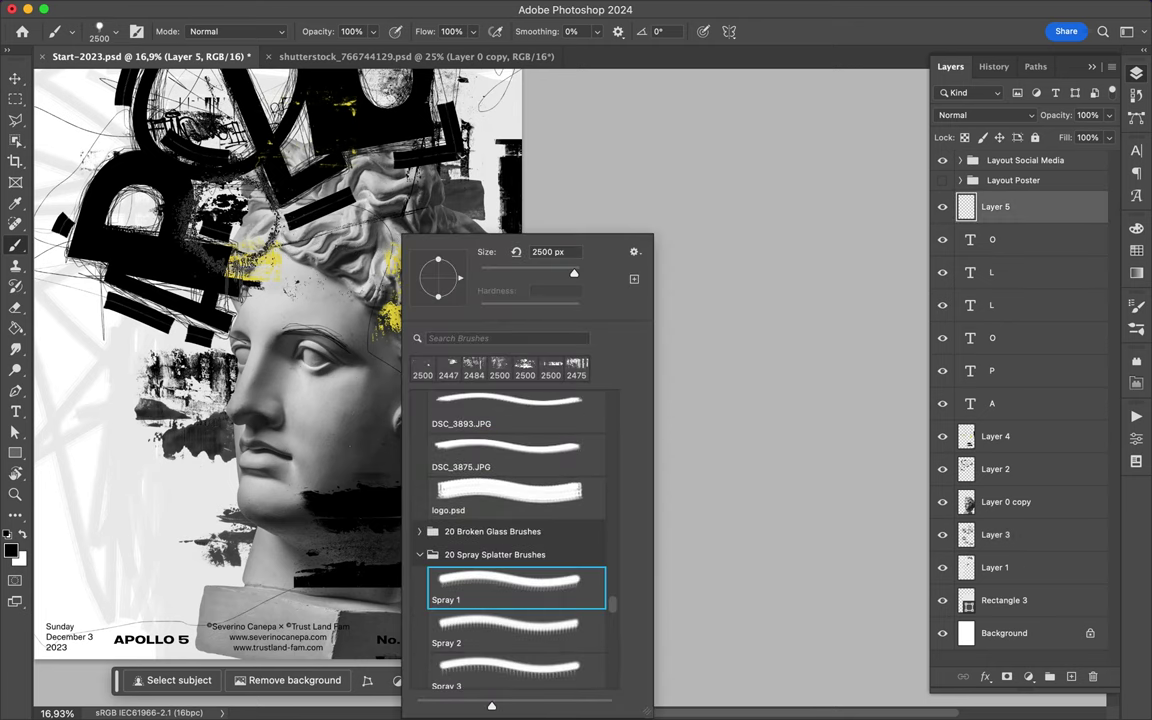
pyautogui.hscroll(3, 205, 267)
pyautogui.click(205, 267)
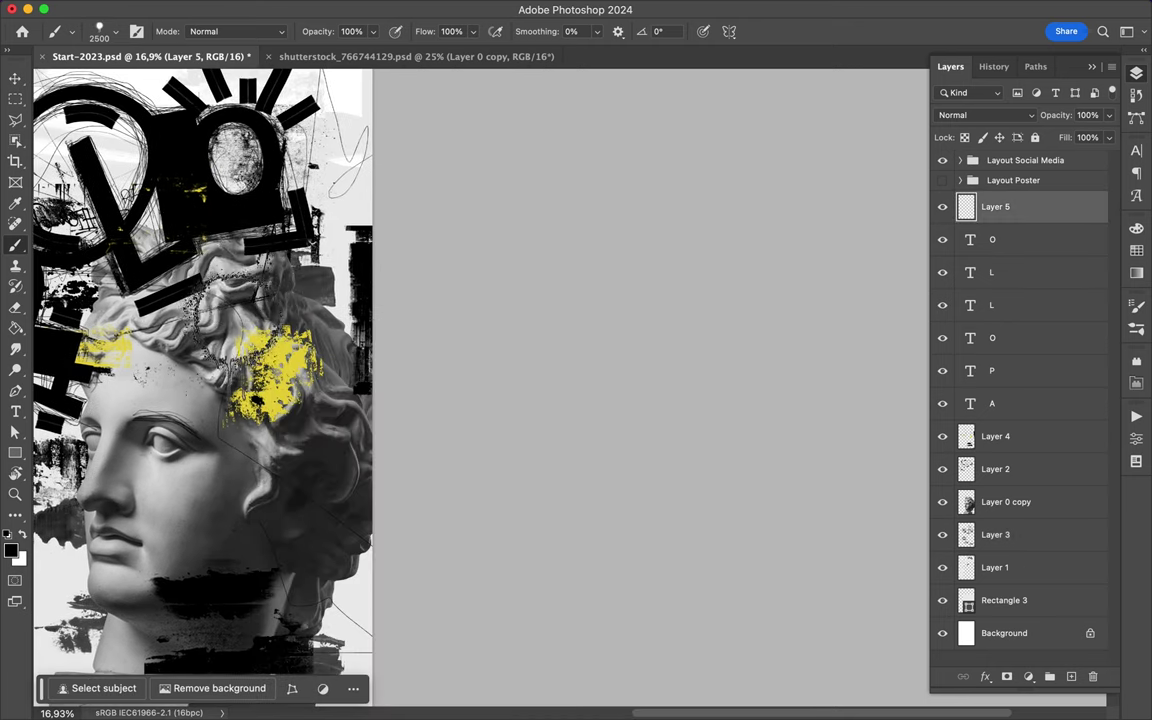
# - Add a new layer above Layer 0 copy and spray a black dripping splatter onto the hair
pyautogui.click(1006, 502)
pyautogui.hotkey('ctrl', 'shift', 'alt', 'n')
pyautogui.hscroll(-5, 336, 439)
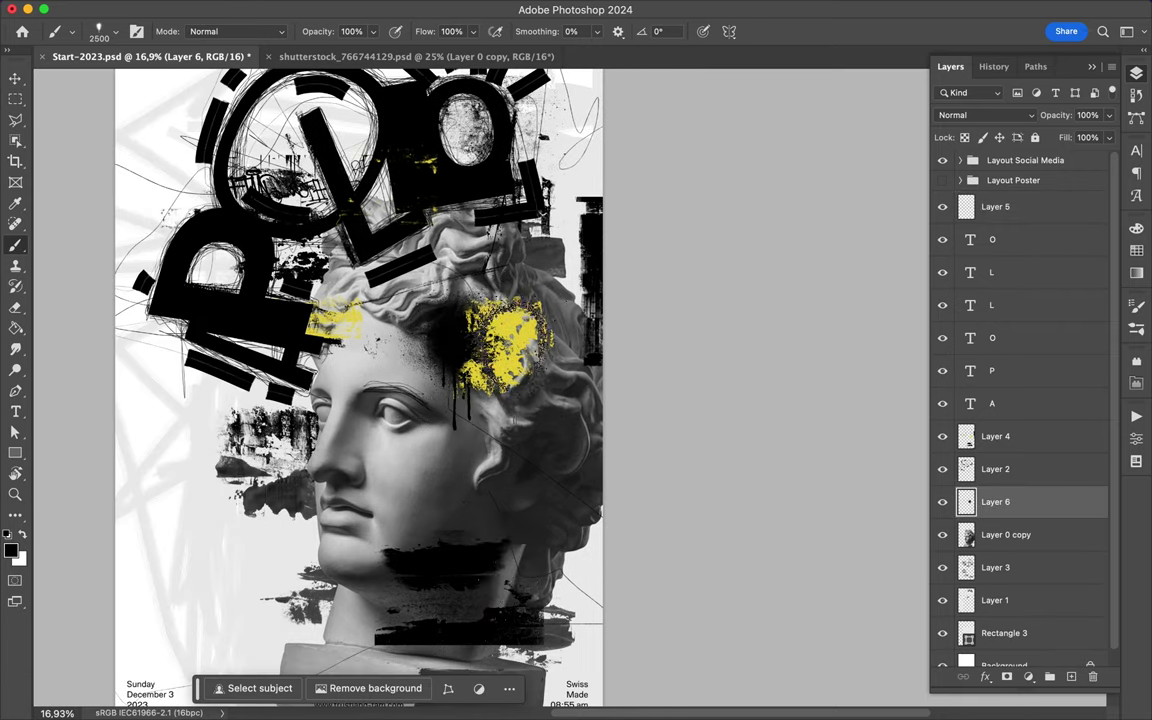
pyautogui.click(518, 575)
# - Select the Ink 23 brush from the Ink Swirls brush folder
pyautogui.rightClick(505, 240)
pyautogui.scroll(-5, 600, 600)
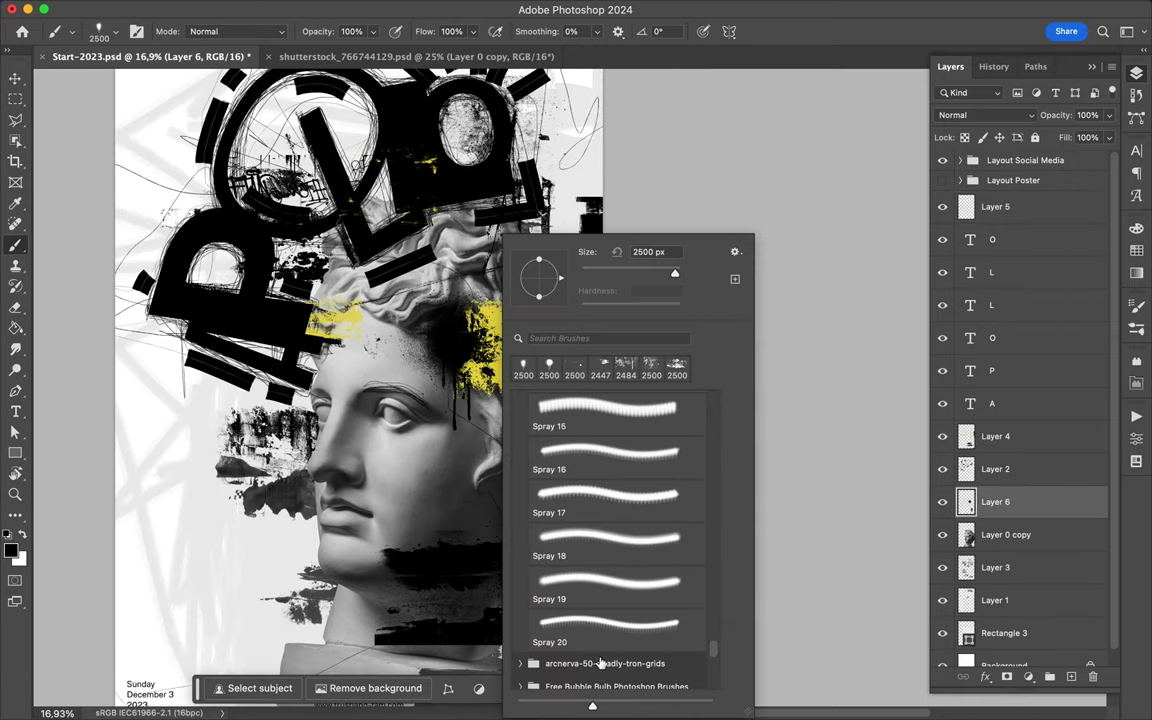
pyautogui.scroll(-3, 600, 670)
pyautogui.scroll(-3, 602, 675)
pyautogui.scroll(-3, 560, 678)
pyautogui.scroll(-2, 540, 678)
pyautogui.click(520, 567)
pyautogui.click(610, 597)
pyautogui.press('Escape')
# - Move down to Layer 3 and pick the Ink 25 brush
pyautogui.hotkey('alt', '[')
pyautogui.hotkey('alt', '[')
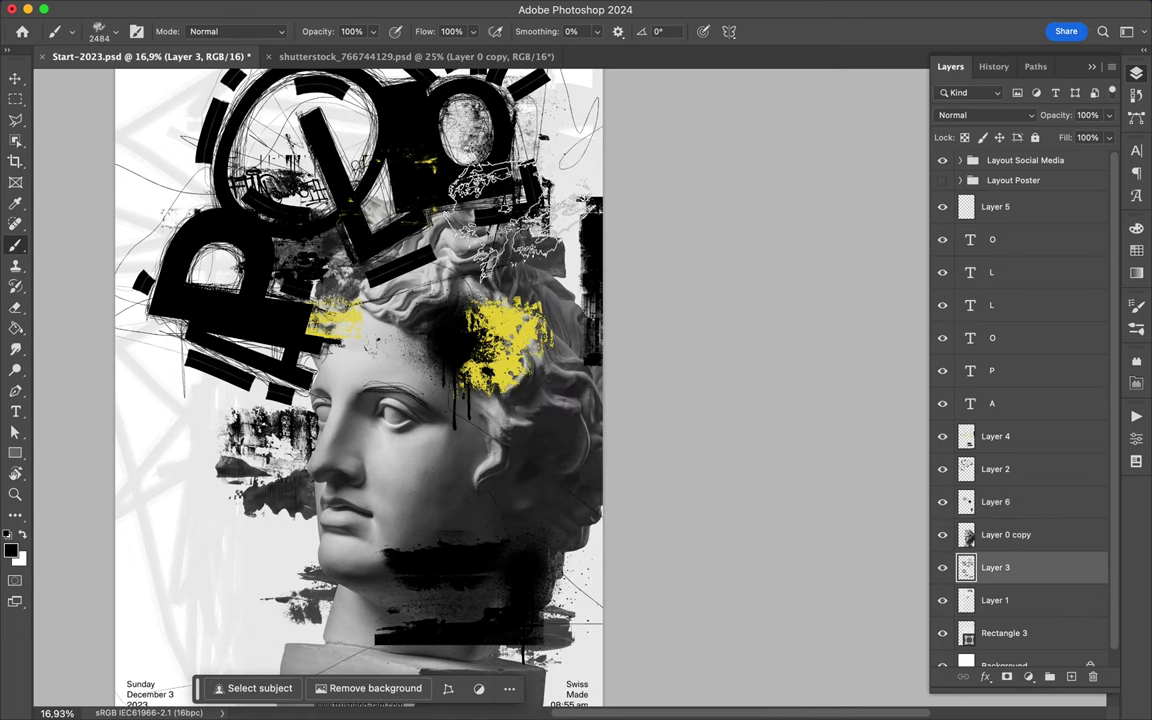
pyautogui.rightClick(564, 290)
pyautogui.doubleClick(619, 616)
pyautogui.rightClick(558, 315)
pyautogui.scroll(-1, 610, 600)
pyautogui.press('Escape')
# - Step to the next ink brush and paint a black ink stroke beside the head on Layer 3
pyautogui.hotkey('alt', ']')
pyautogui.hotkey('alt', ']')
pyautogui.press('.')
pyautogui.rightClick(600, 470)
pyautogui.press('Escape')
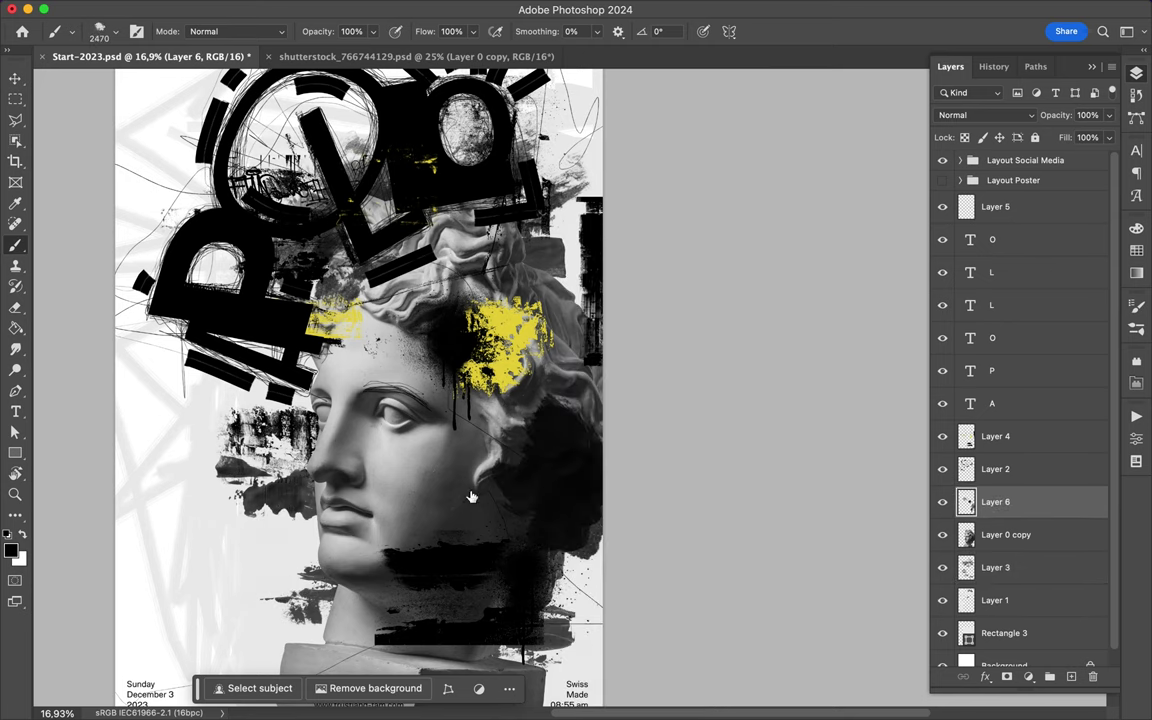
pyautogui.click(990, 567)
# - Cycle through the Ink 28 and Ink 29 brushes
pyautogui.rightClick(425, 535)
pyautogui.press('.')
pyautogui.press('Escape')
pyautogui.rightClick(430, 530)
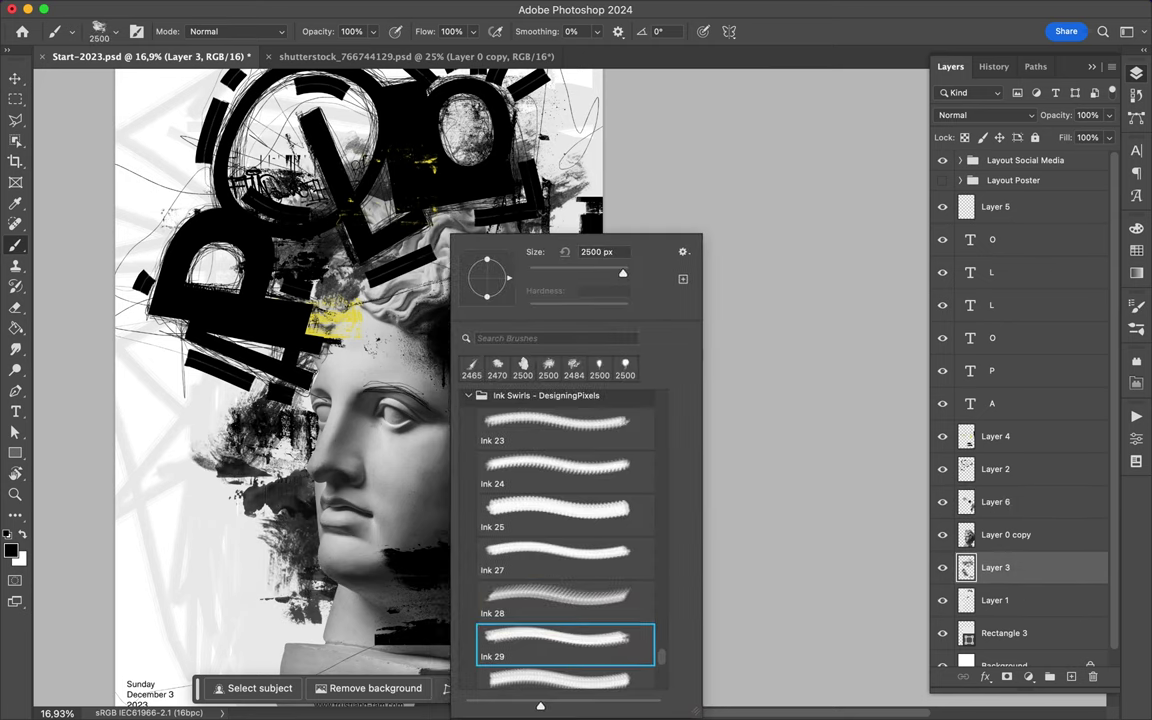
pyautogui.press('Escape')
pyautogui.scroll(-2, 360, 400)
pyautogui.press('.')
pyautogui.press('.')
# - Switch to the Ink 37 brush and paint an ink swirl stroke on Layer 6
pyautogui.rightClick(415, 540)
pyautogui.hscroll(4, 300, 400)
pyautogui.press('Escape')
pyautogui.scroll(3, 300, 400)
pyautogui.rightClick(335, 540)
pyautogui.press('Escape')
pyautogui.click(912, 503)
pyautogui.scroll(-3, 570, 390)
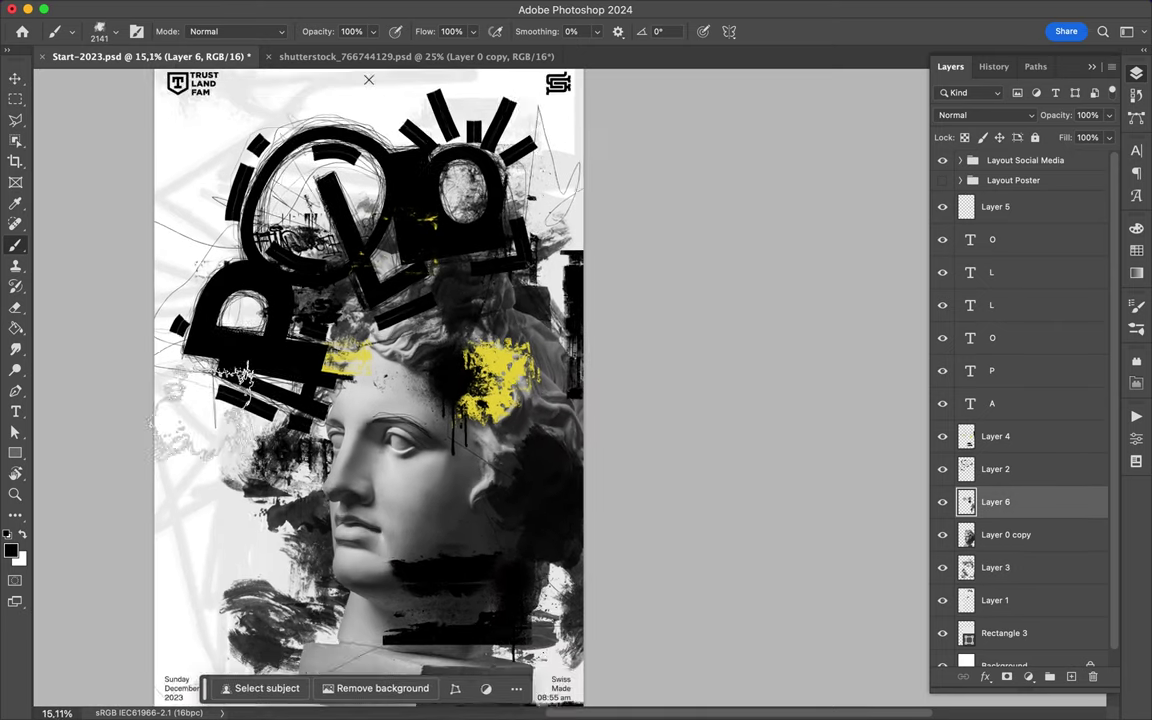
pyautogui.scroll(-2, 570, 390)
pyautogui.rightClick(700, 495)
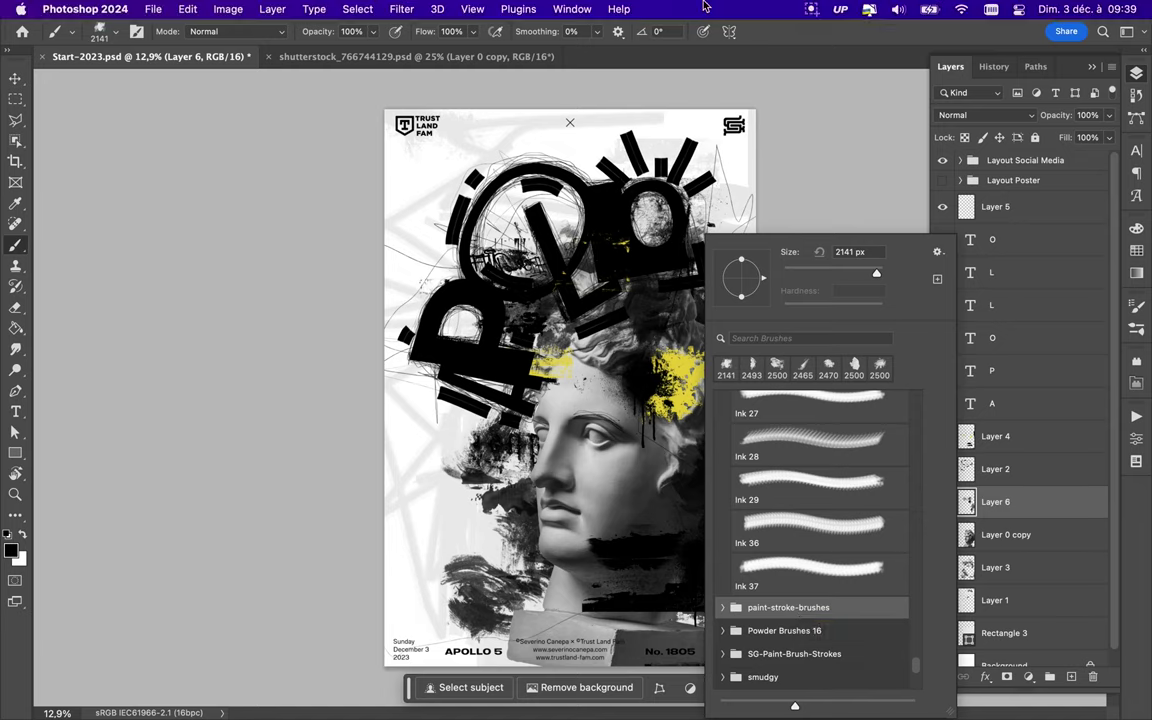
# - Place 3 - handwriting.png on the poster, scaled down and moved onto the statue's cheek
pyautogui.press('Escape')
pyautogui.press('super+Tab')
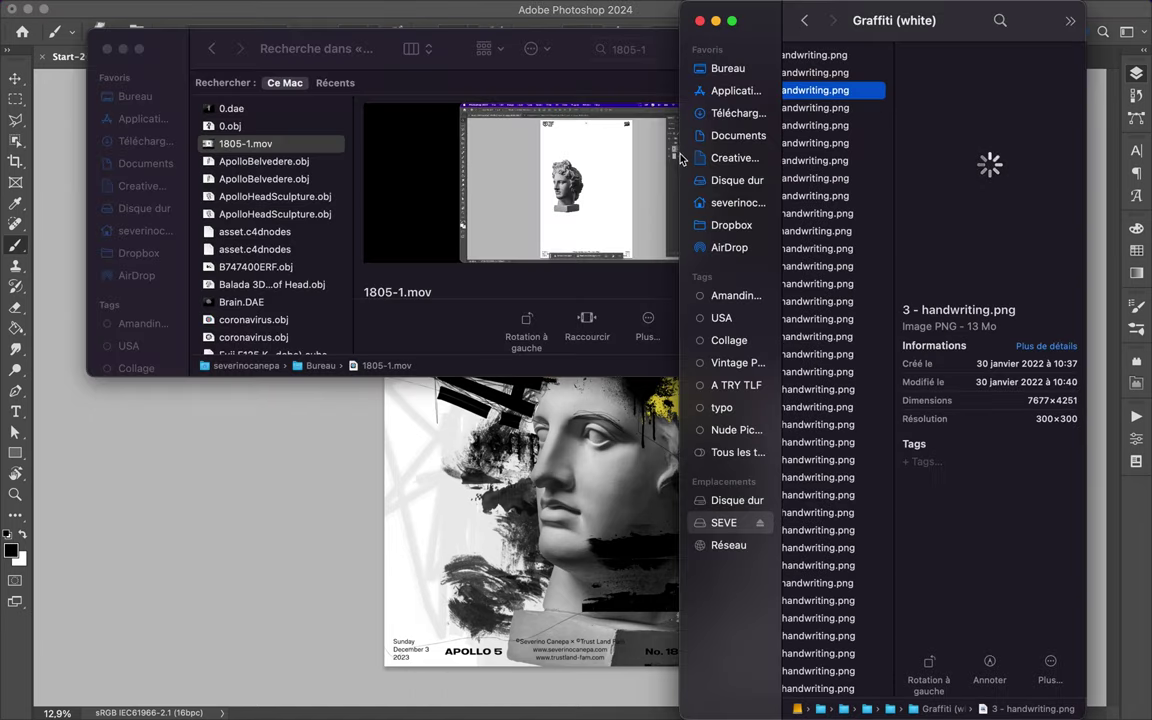
pyautogui.moveTo(681, 158); pyautogui.dragTo(530, 352)
pyautogui.moveTo(381, 388); pyautogui.dragTo(600, 440)
pyautogui.press('Return')
pyautogui.moveTo(1010, 501); pyautogui.dragTo(1010, 551)
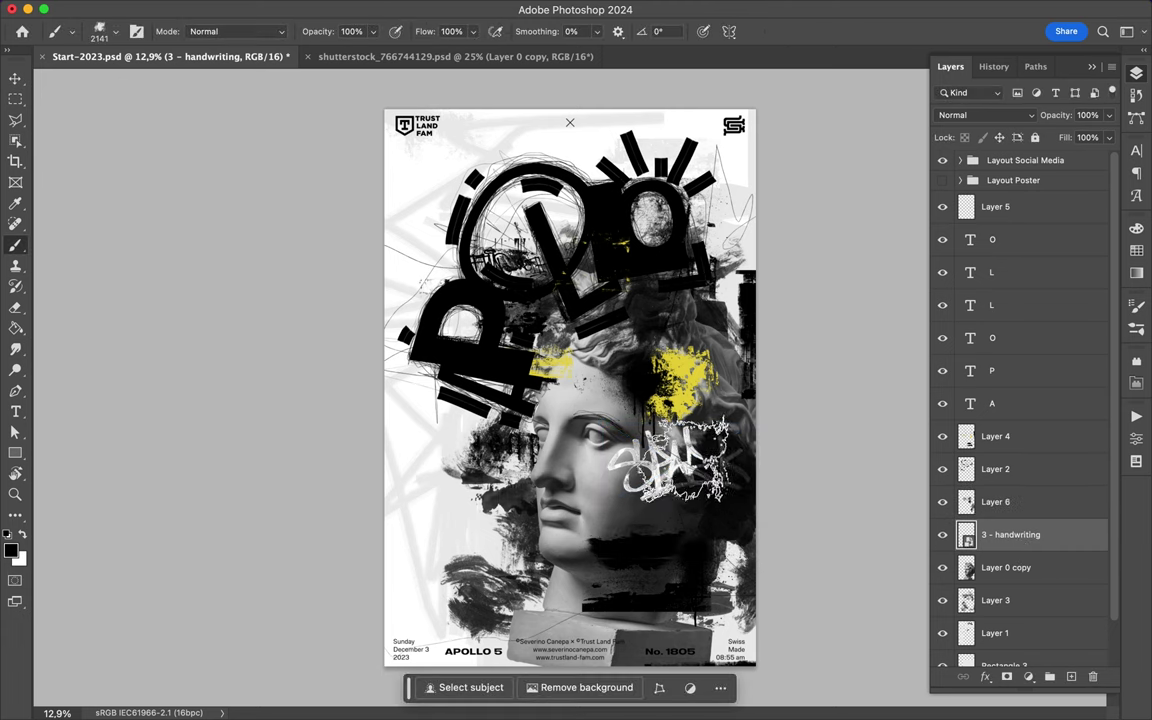
pyautogui.press('v')
# - Place 4 - handwriting.png and 5 - handwriting.png over the statue's face
pyautogui.click(450, 689)
pyautogui.moveTo(740, 108); pyautogui.dragTo(580, 382)
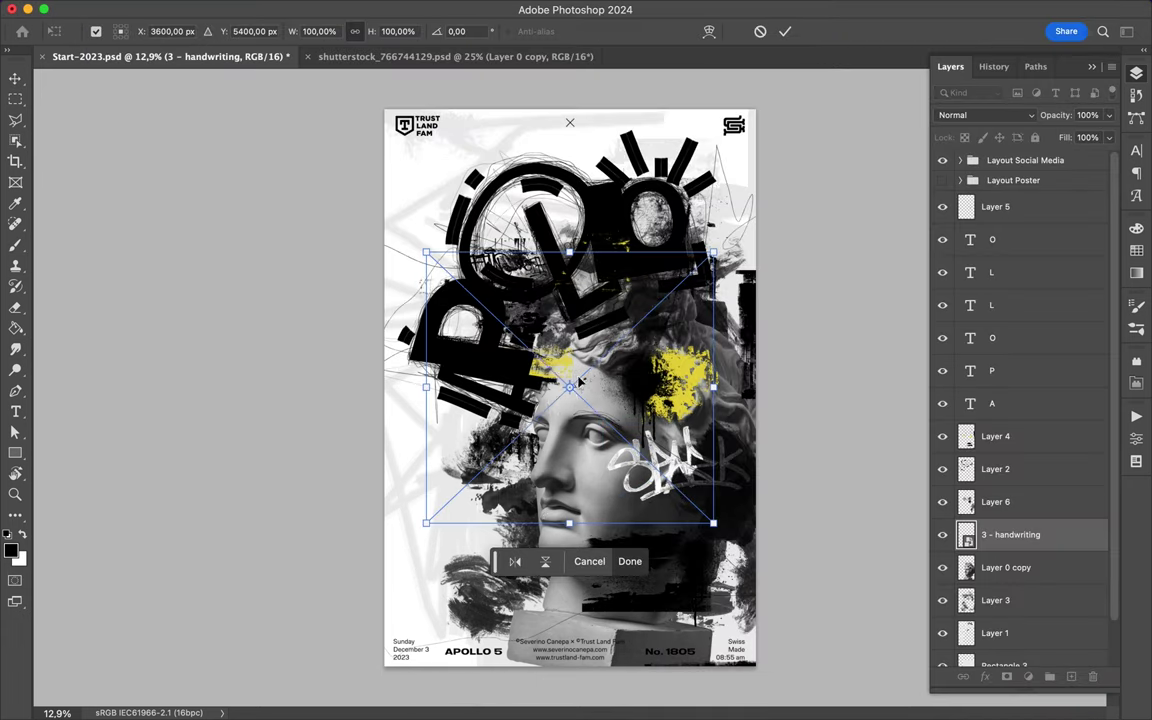
pyautogui.press('Return')
pyautogui.moveTo(620, 420); pyautogui.dragTo(680, 465)
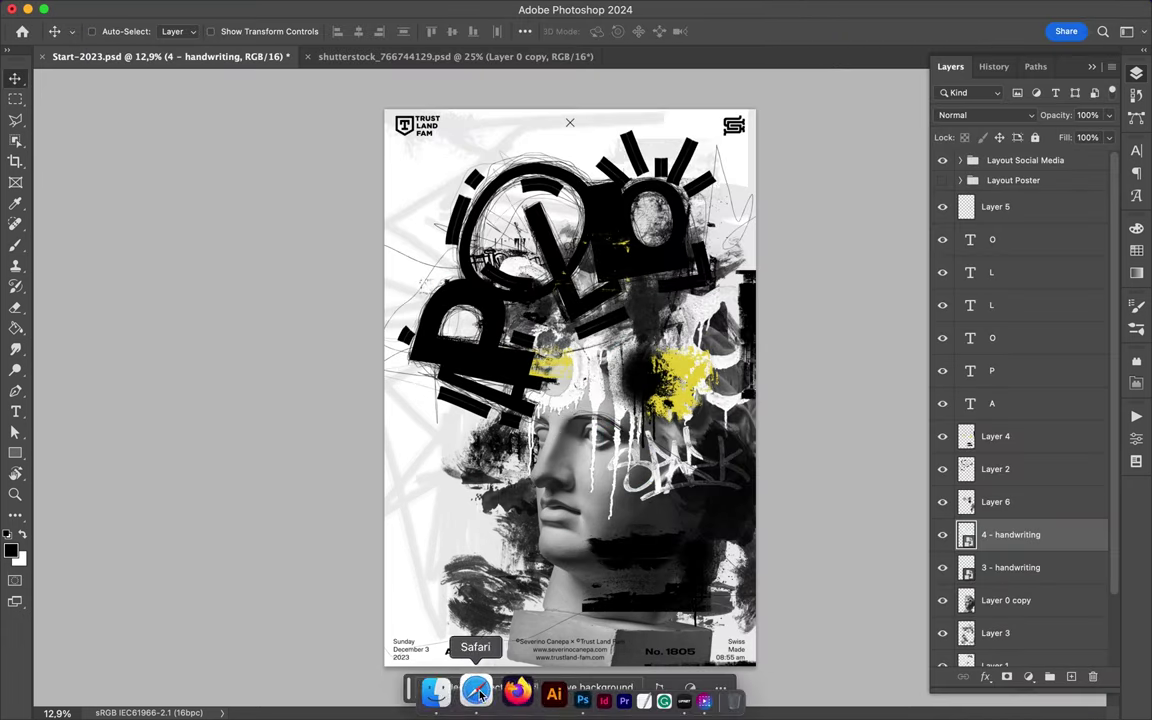
pyautogui.click(436, 690)
pyautogui.moveTo(823, 120)
pyautogui.mouseDown()
pyautogui.moveTo(580, 380)
pyautogui.moveTo(612, 440)
pyautogui.mouseUp()
pyautogui.press('Return')
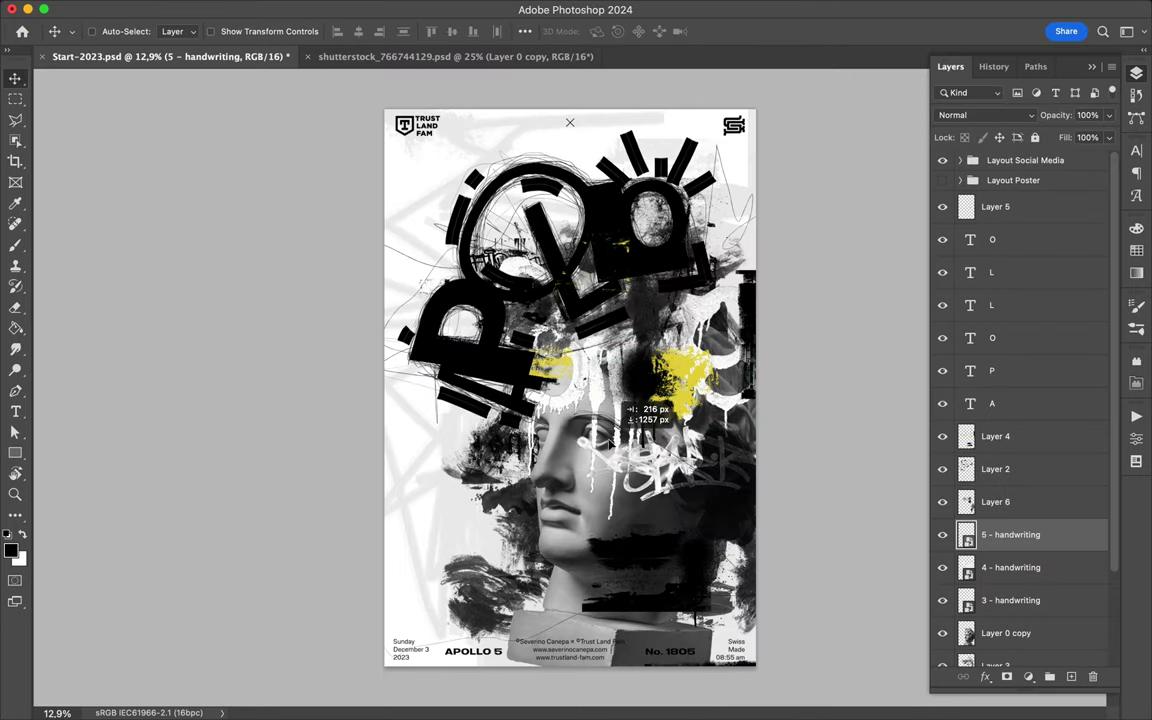
# - Place 13 - handwriting.png onto the poster over the hair
pyautogui.click(450, 690)
pyautogui.click(830, 248)
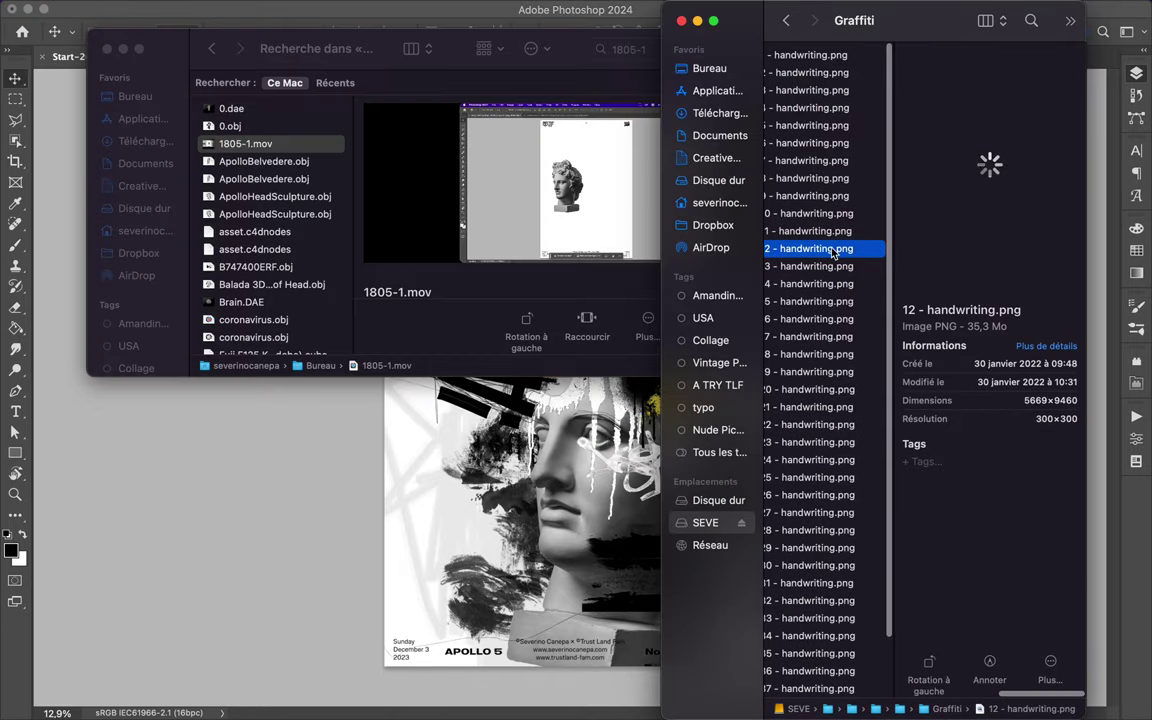
pyautogui.press('Down')
pyautogui.click(632, 455)
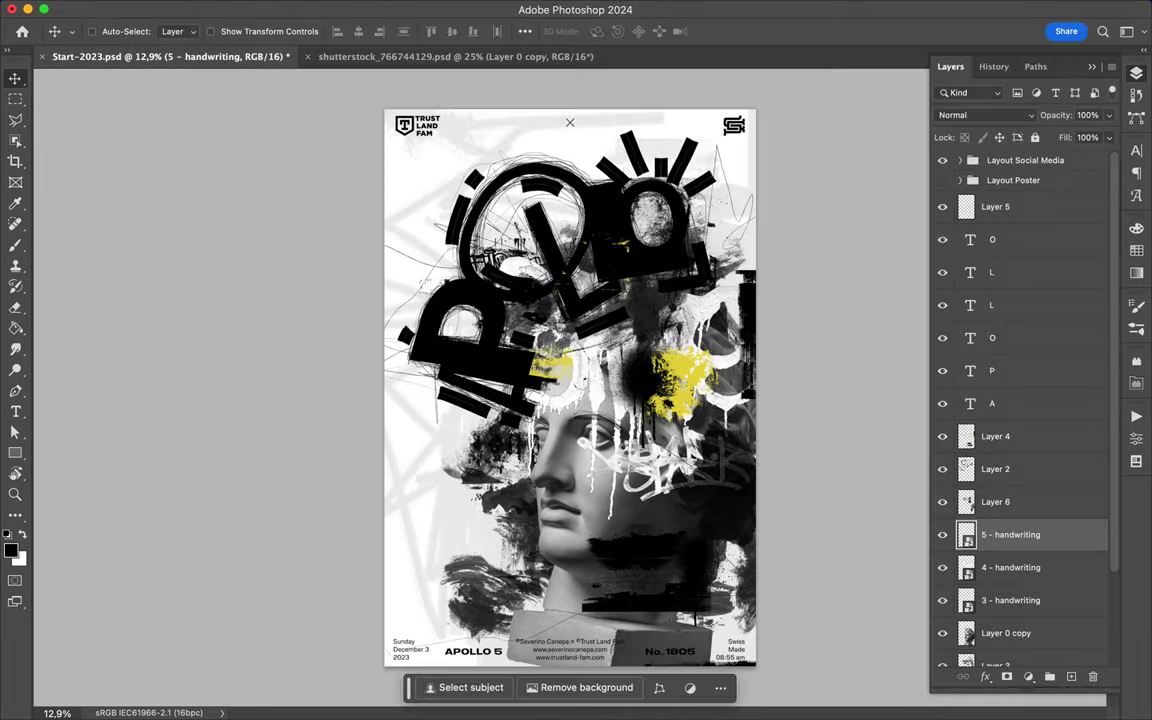
pyautogui.moveTo(632, 455); pyautogui.dragTo(572, 425)
pyautogui.press('Return')
# - Place 16 - handwriting.png onto the poster, then open the Torn Paper folder
pyautogui.press('super+Tab')
pyautogui.click(825, 300)
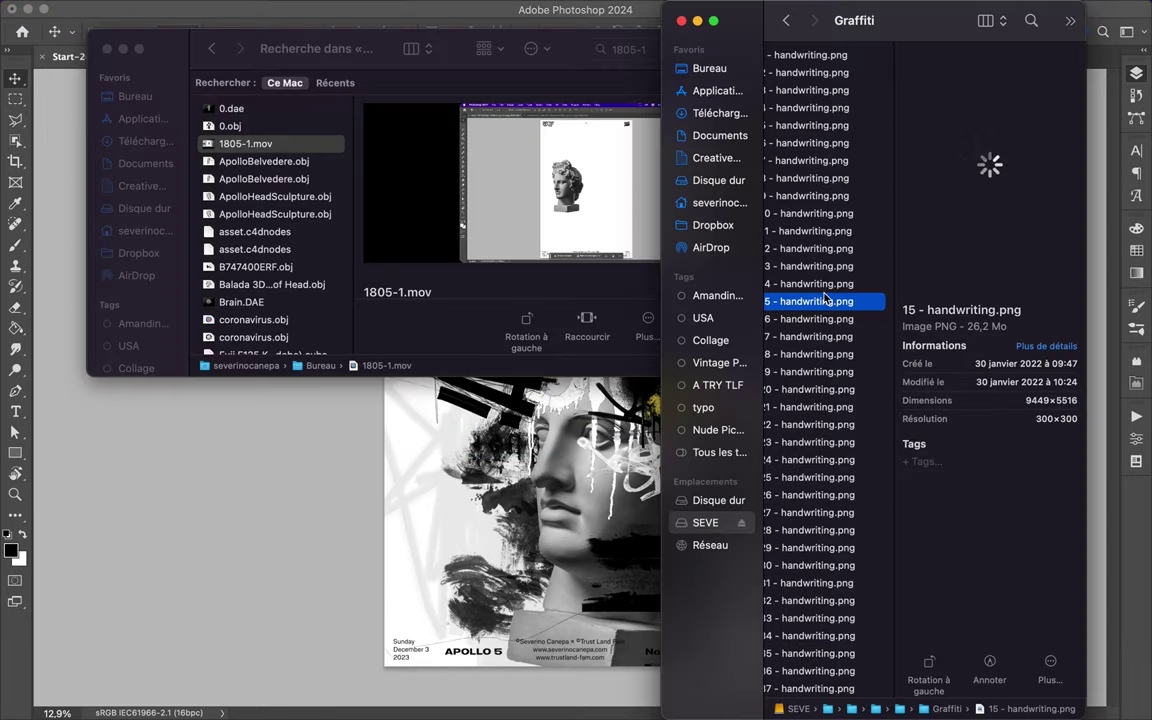
pyautogui.click(821, 319)
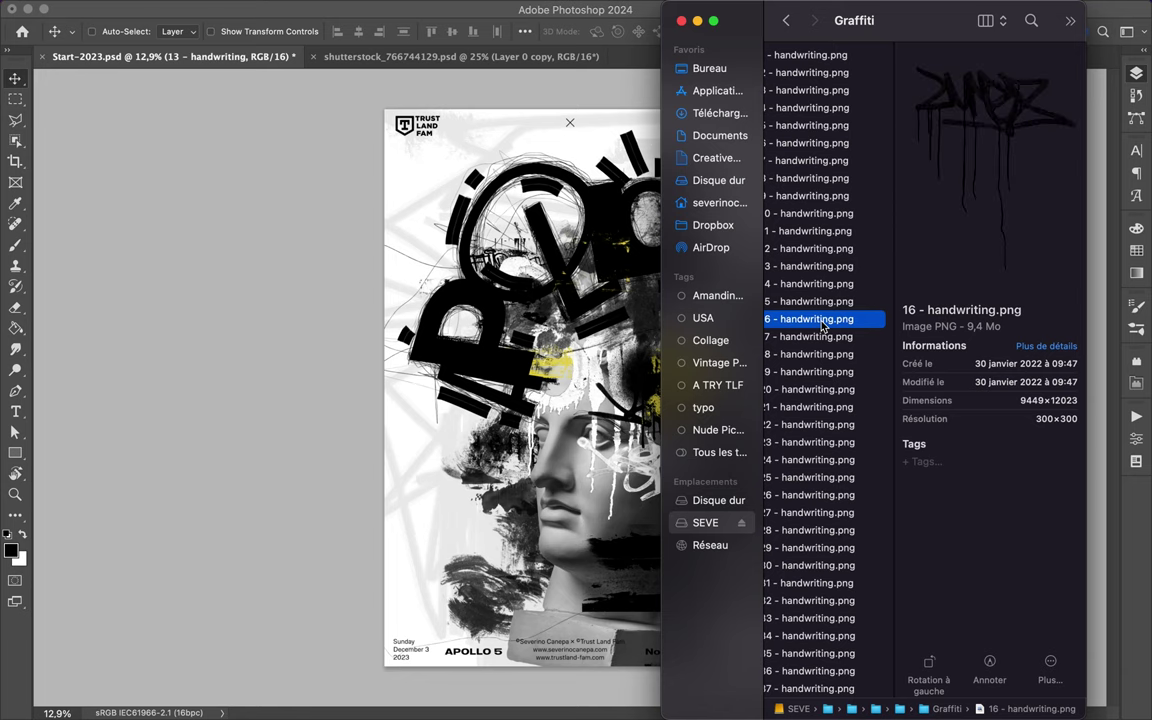
pyautogui.moveTo(821, 325); pyautogui.dragTo(689, 351)
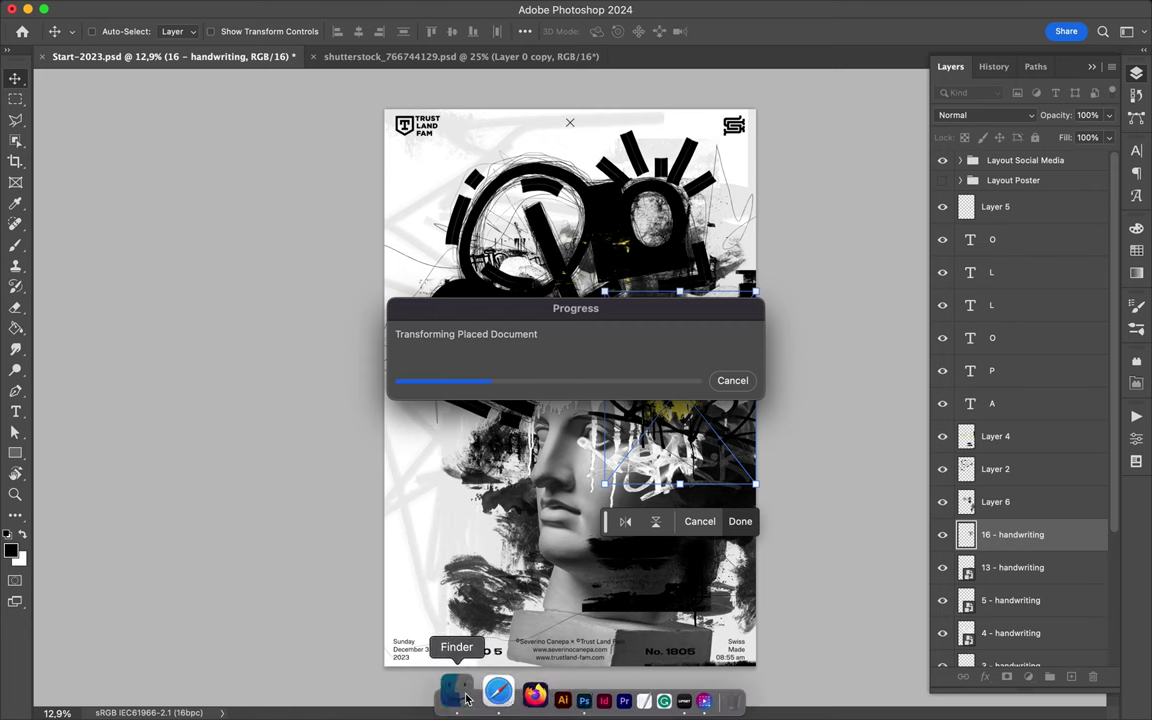
pyautogui.click(484, 689)
pyautogui.click(848, 105)
# - Select 5 - Tear paper.png and move the 16 - handwriting layer to the top of the stack
pyautogui.click(875, 129)
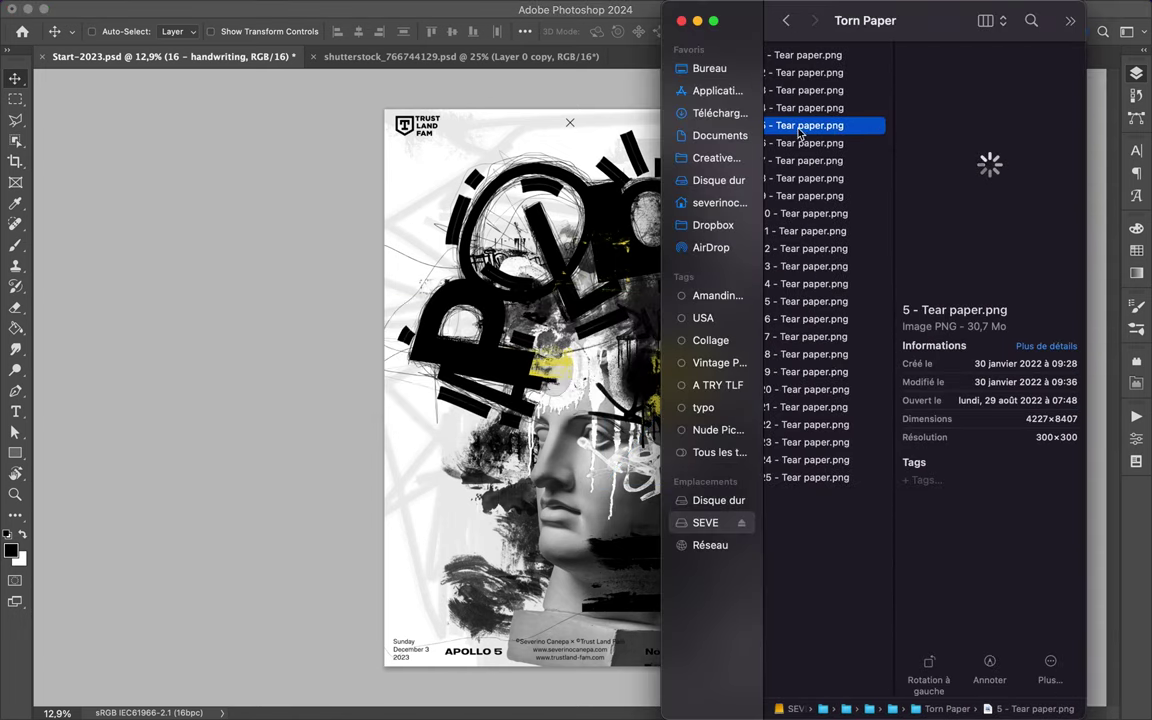
pyautogui.click(600, 300)
pyautogui.moveTo(1013, 534)
pyautogui.mouseDown()
pyautogui.moveTo(982, 190)
pyautogui.moveTo(982, 200)
pyautogui.mouseUp()
# - Place 5 - Tear paper rotated about -103° across the lower face, beneath the graffiti, and save
pyautogui.click(473, 689)
pyautogui.moveTo(700, 144); pyautogui.dragTo(560, 300)
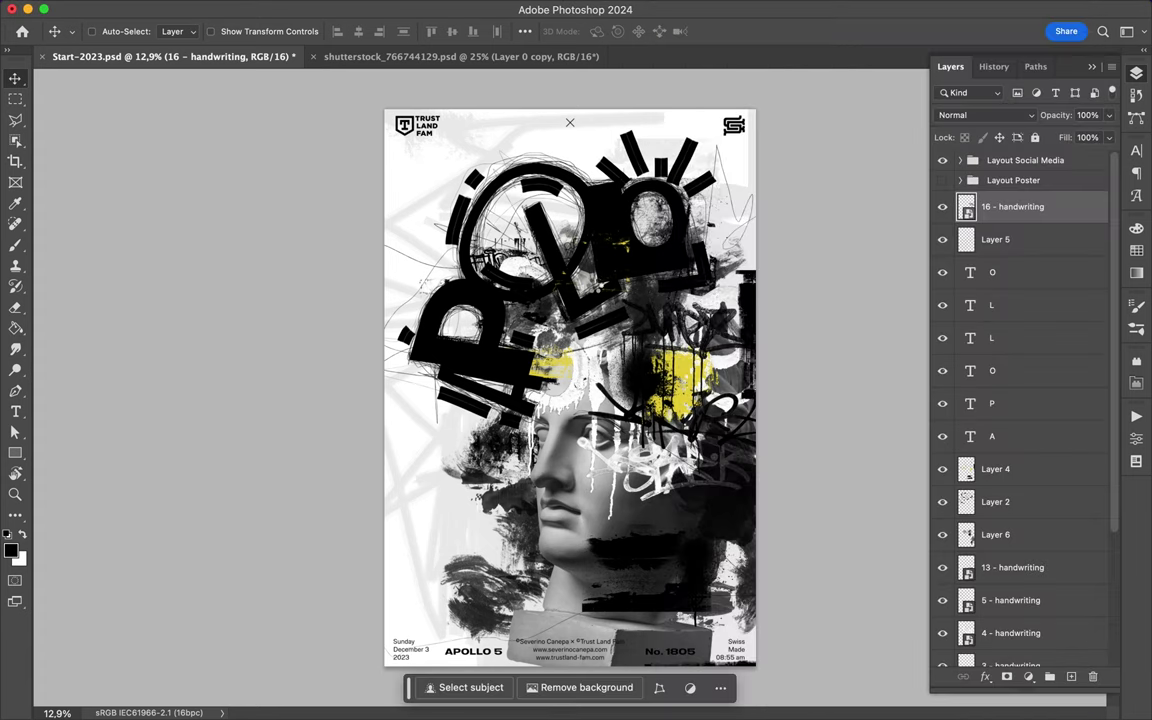
pyautogui.moveTo(360, 452); pyautogui.dragTo(463, 397)
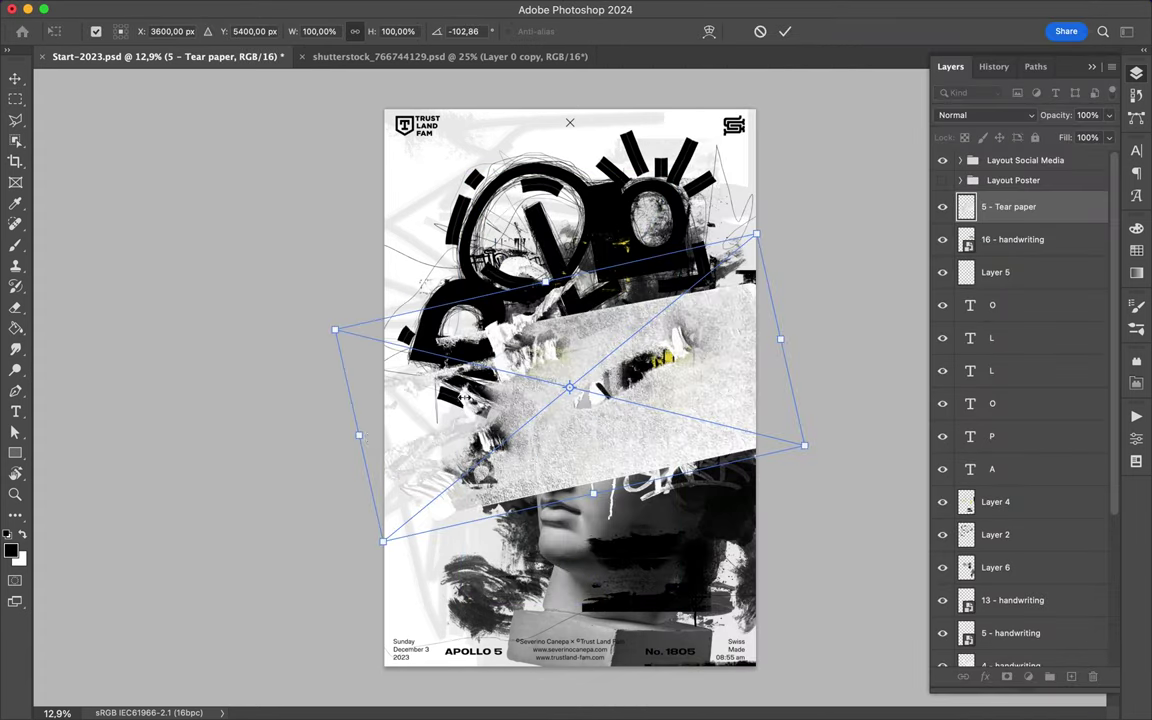
pyautogui.press('Return')
pyautogui.moveTo(1008, 206)
pyautogui.mouseDown()
pyautogui.moveTo(1013, 603)
pyautogui.moveTo(1027, 516)
pyautogui.moveTo(1028, 598)
pyautogui.mouseUp()
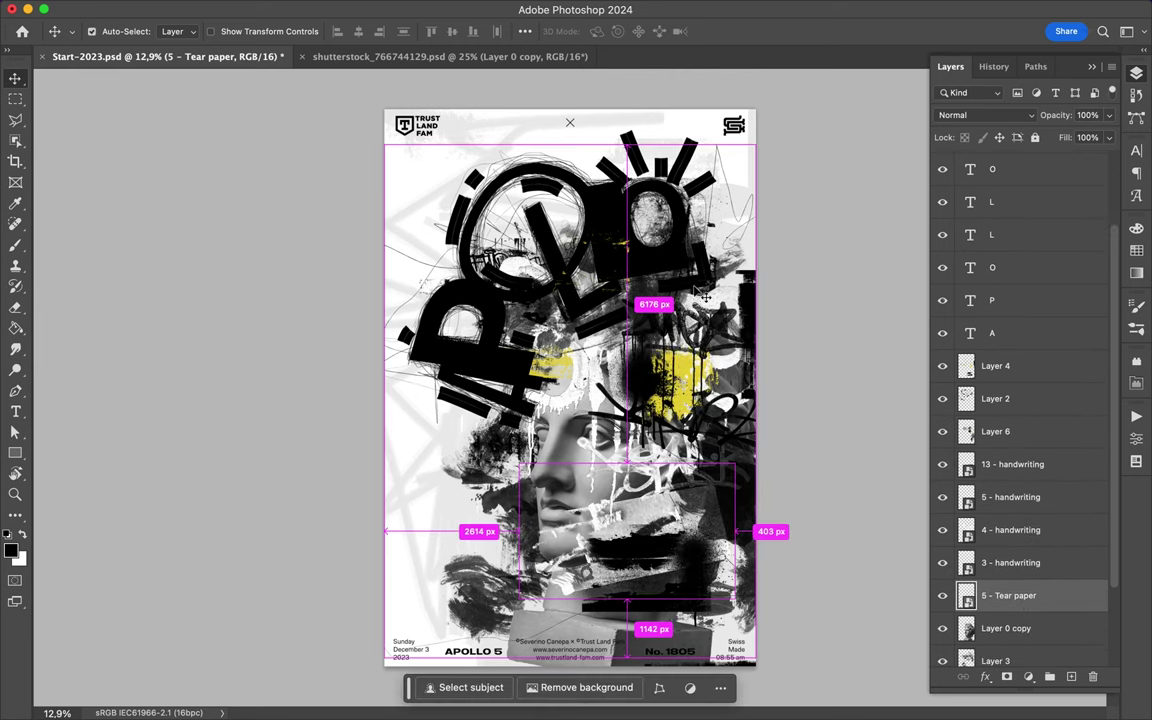
pyautogui.hotkey('ctrl', 's')
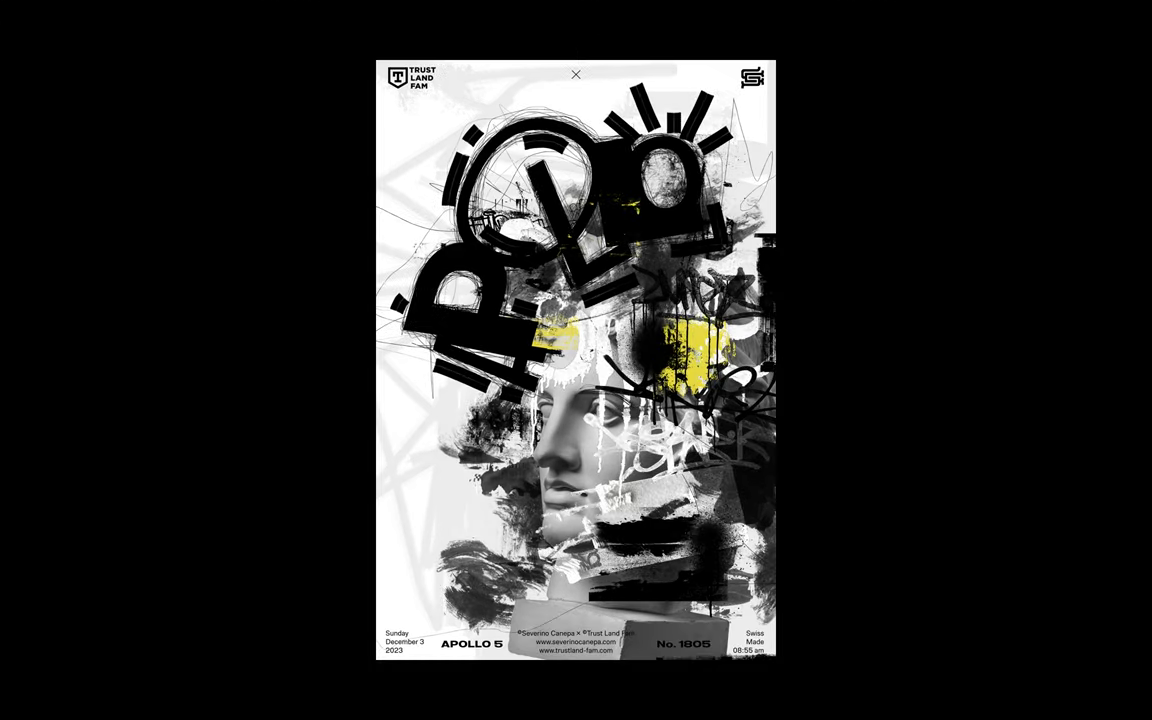